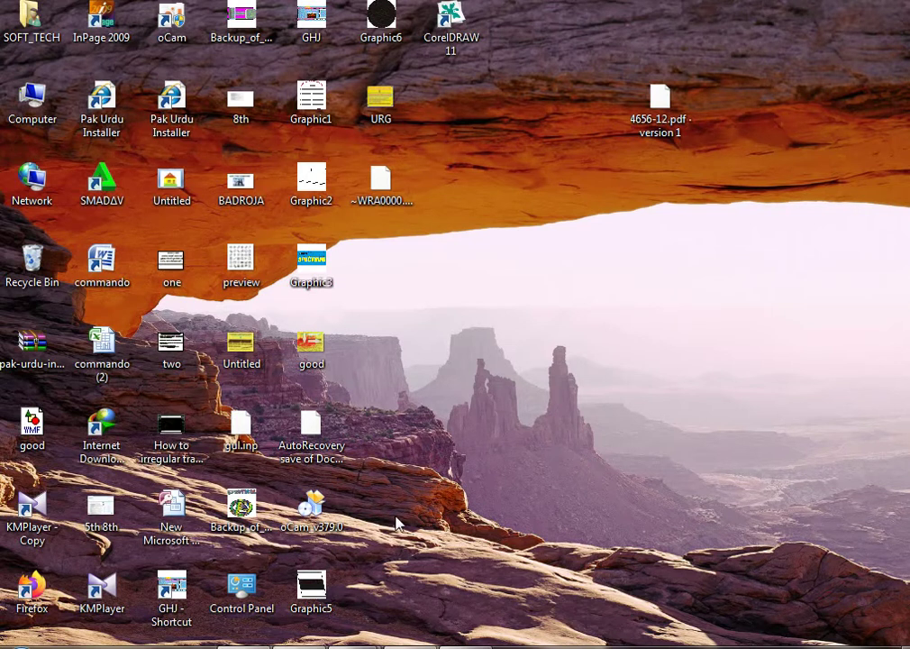
# - Restore the Word window showing Document1 with its three paragraphs of sample text
pyautogui.click(298, 646)
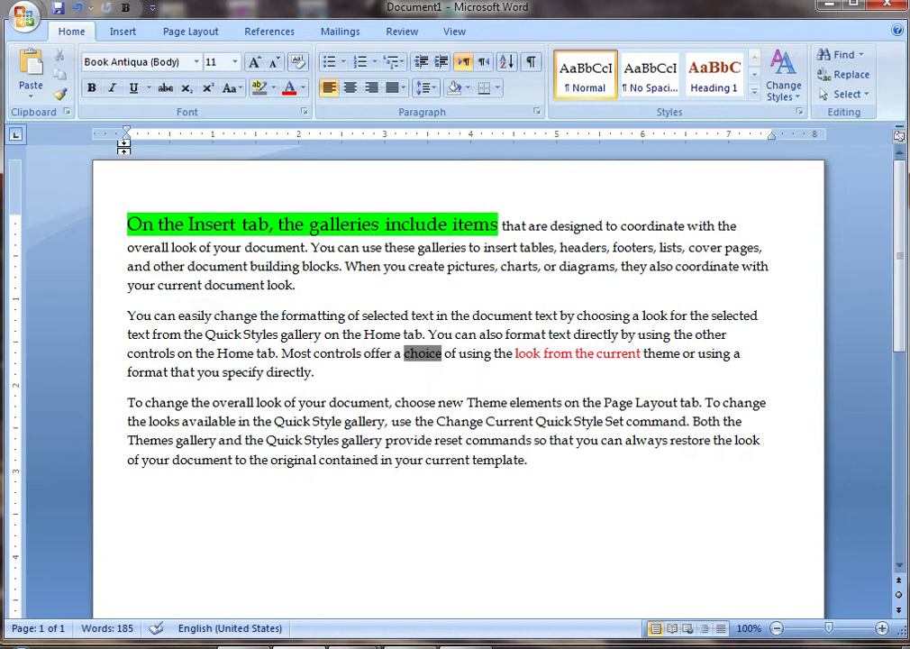
# - Save the document in the Documents library as 'SCHOOL AND COLLEGE'
pyautogui.click(24, 19)
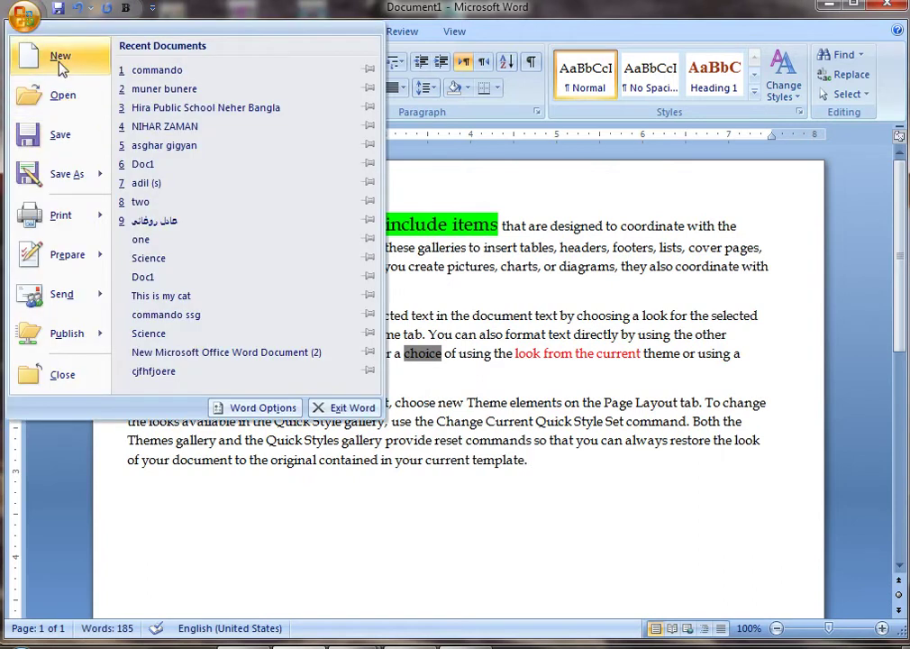
pyautogui.click(72, 136)
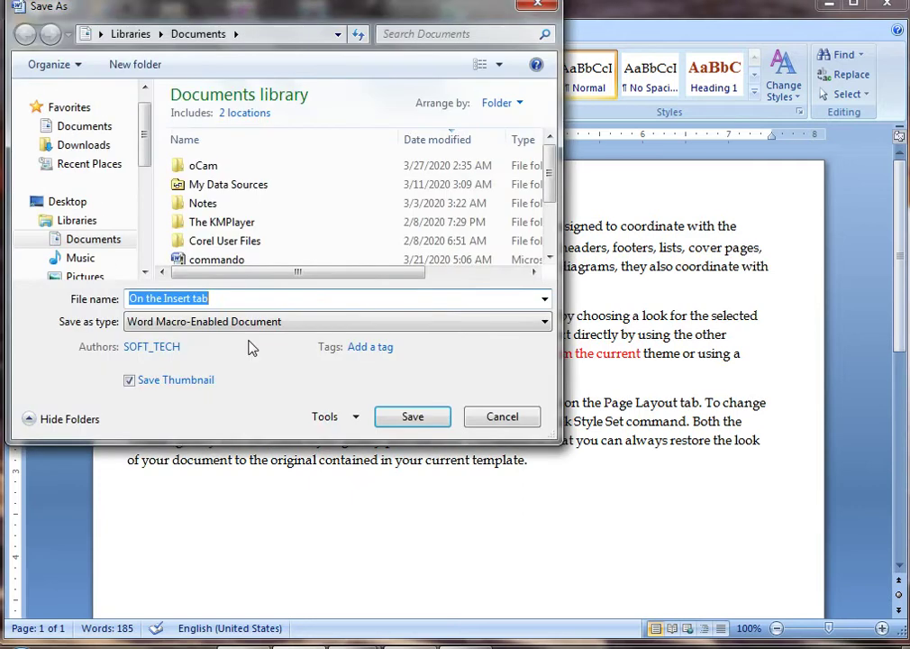
pyautogui.press('BackSpace')
pyautogui.write('SCHOOL')
pyautogui.press('BackSpace')
pyautogui.write('L AND COLLEGE')
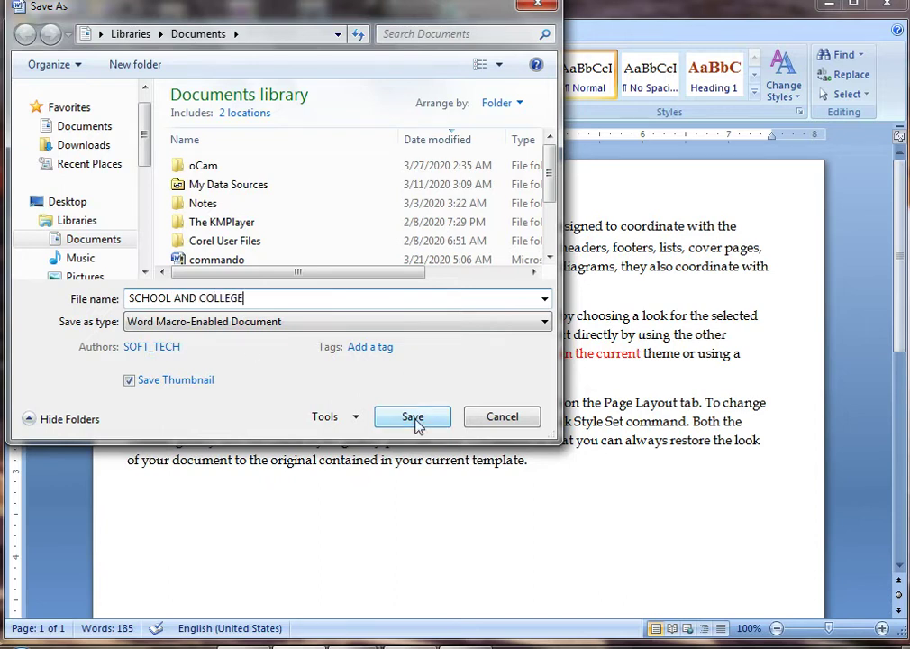
pyautogui.click(414, 424)
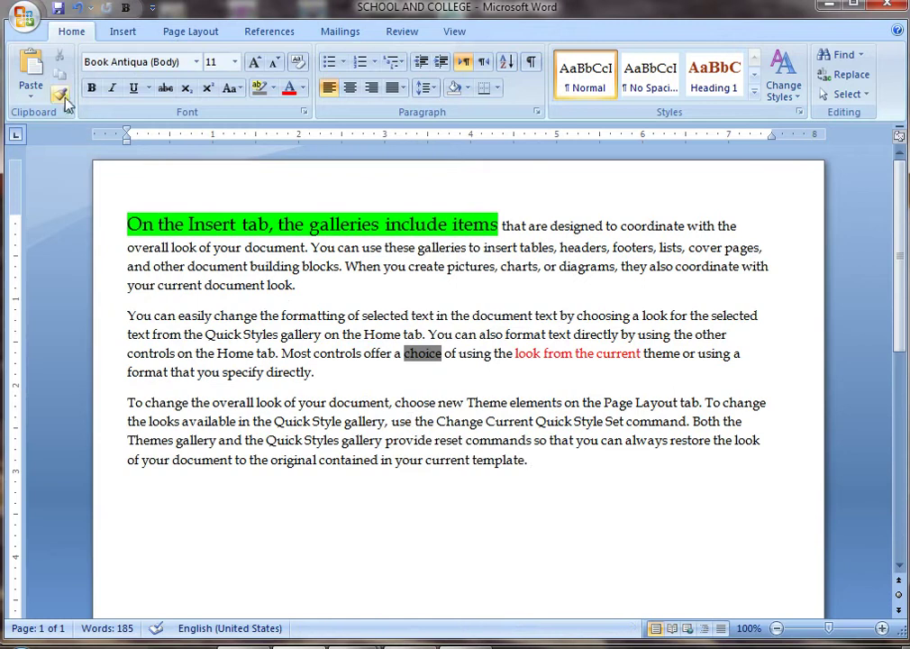
# - Create Document2 from the Blank document template
pyautogui.click(27, 20)
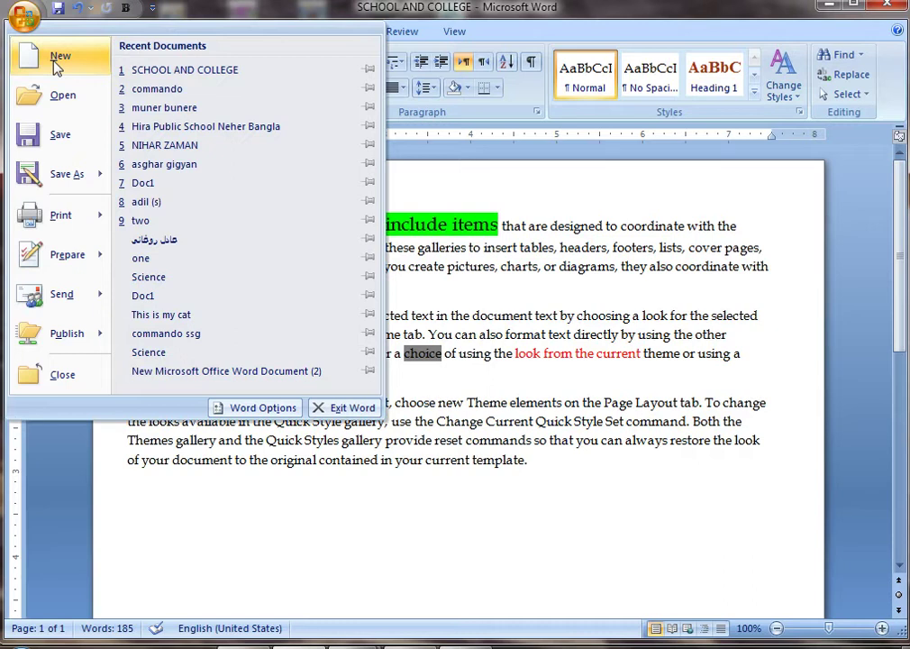
pyautogui.click(57, 59)
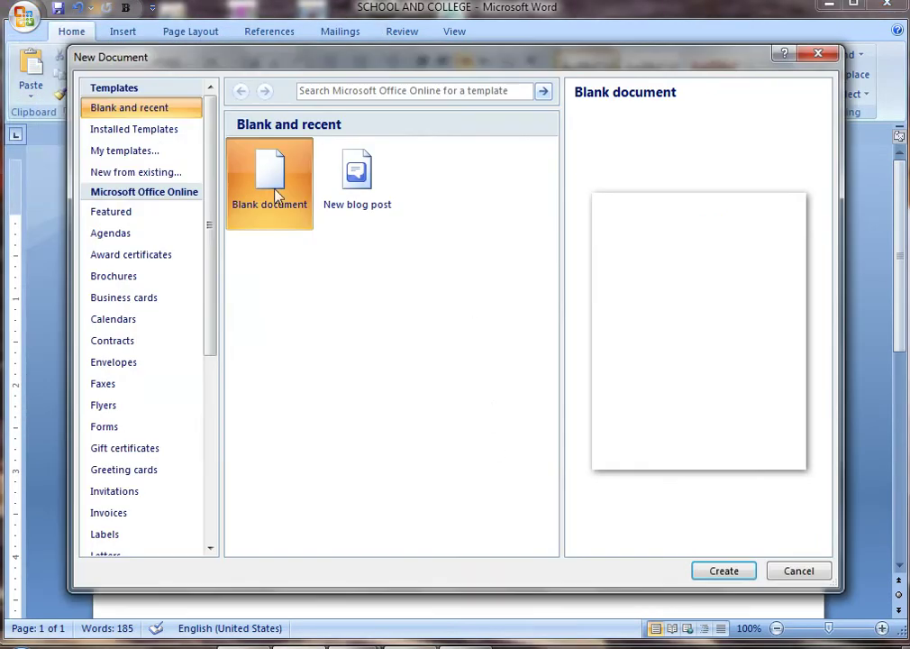
pyautogui.click(744, 572)
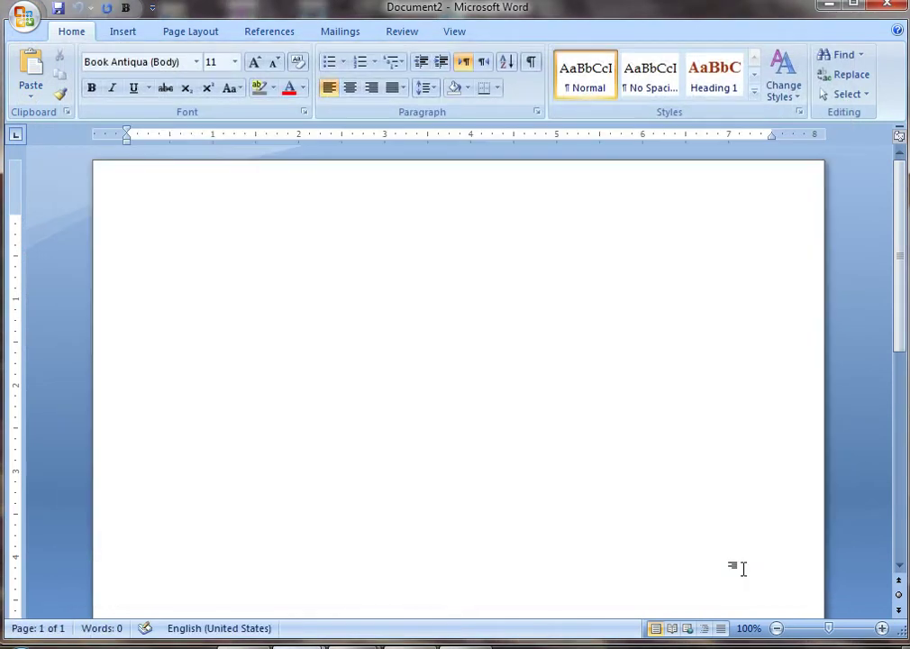
# - Reopen SCHOOL AND COLLEGE from the Documents library, then start another blank document
pyautogui.click(23, 16)
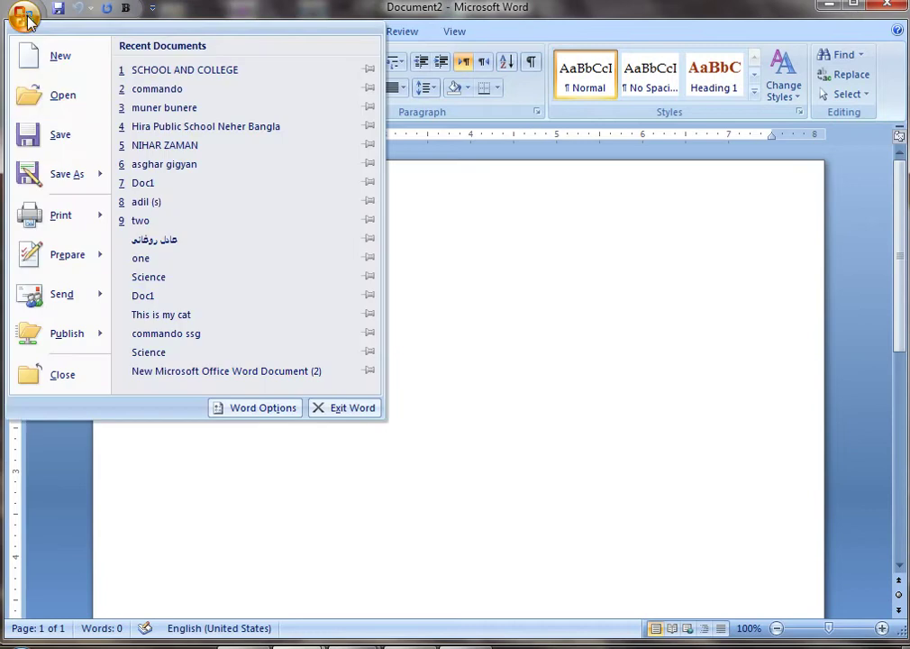
pyautogui.click(63, 97)
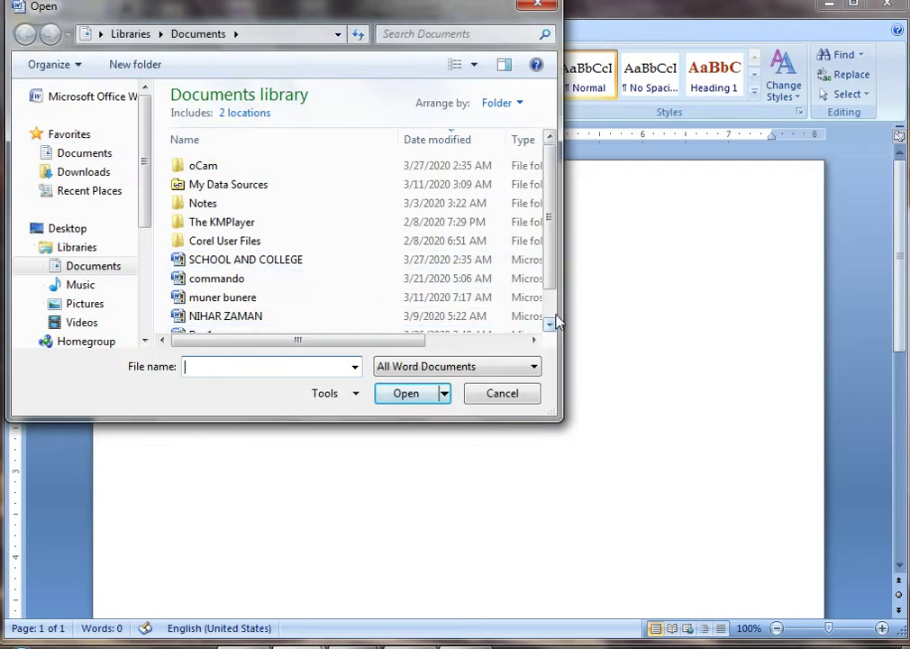
pyautogui.click(549, 322)
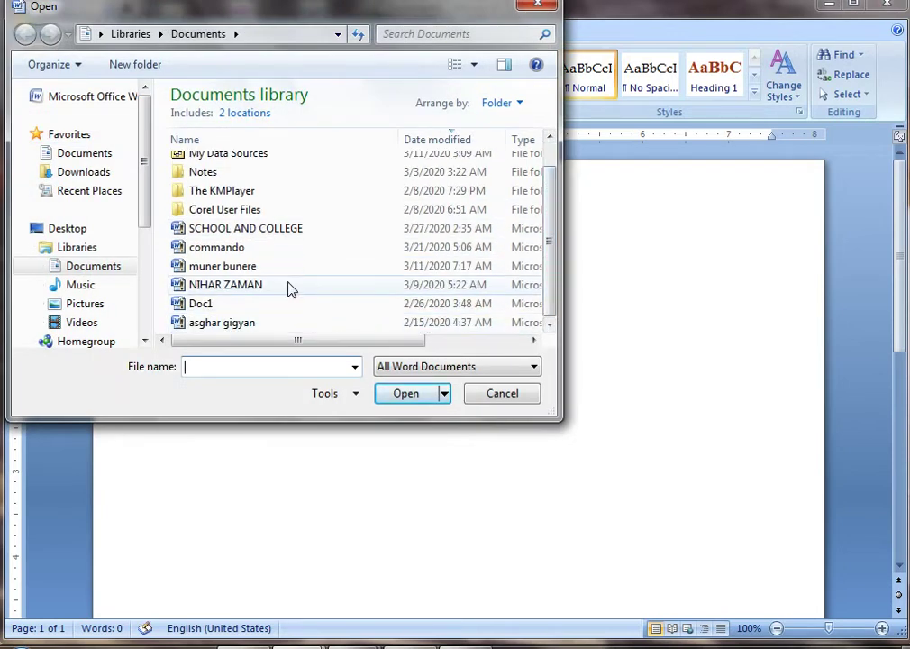
pyautogui.click(259, 230)
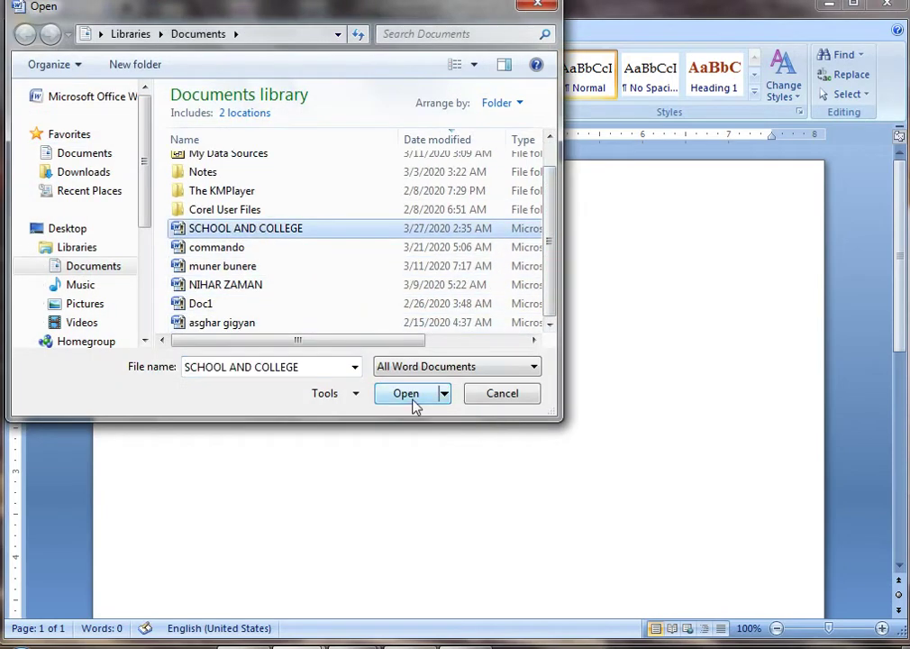
pyautogui.click(412, 405)
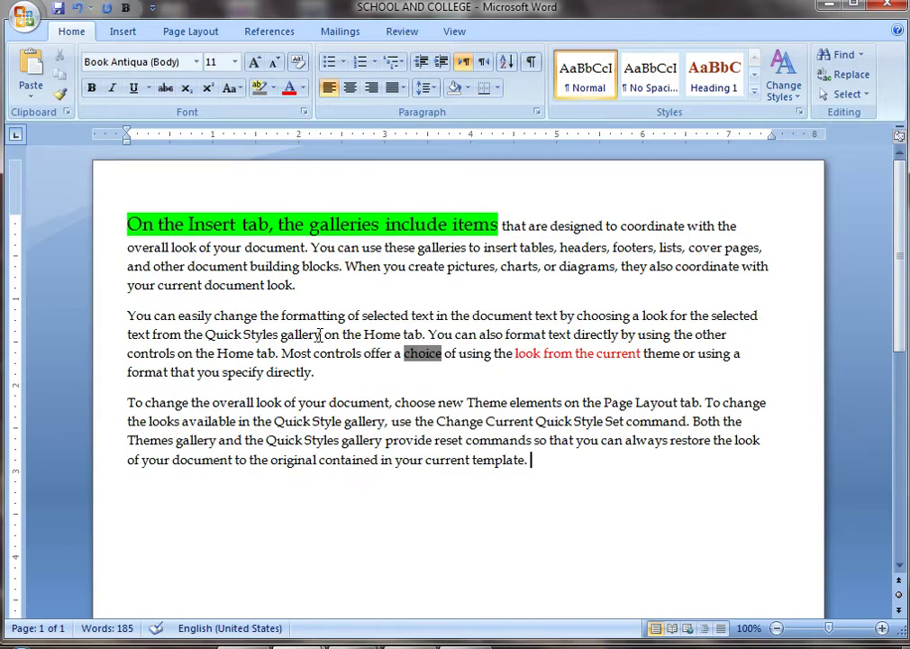
pyautogui.hotkey('ctrl', 'n')
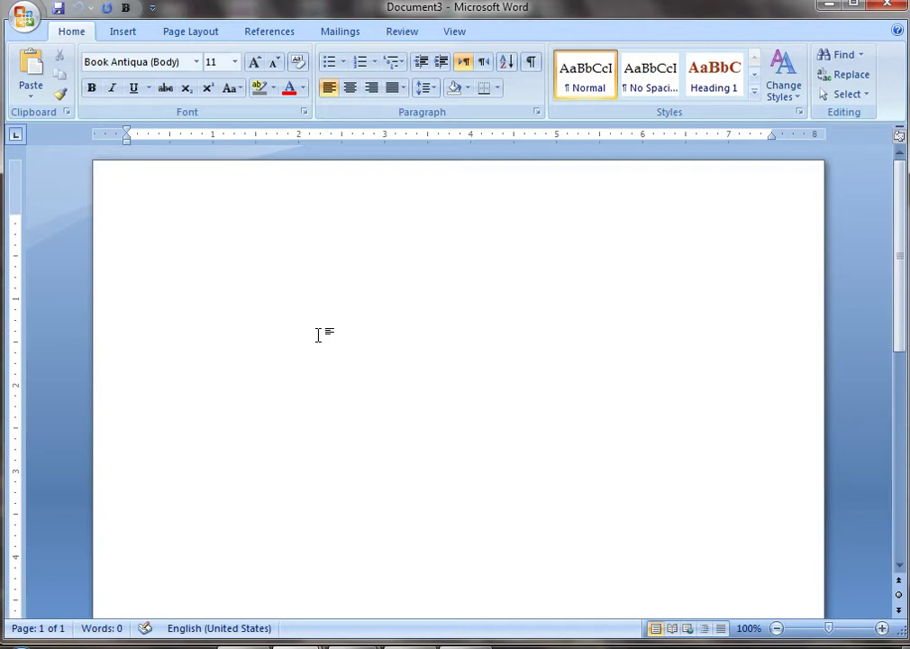
# - Open SCHOOL AND COLLEGE from the Documents library with Ctrl+O
pyautogui.hotkey('ctrl', 'o')
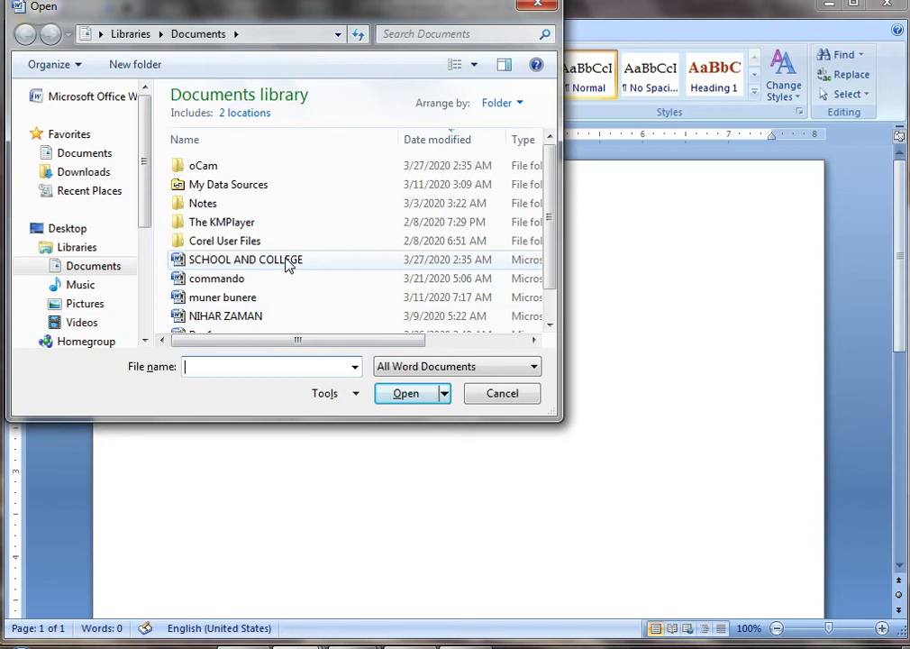
pyautogui.click(287, 262)
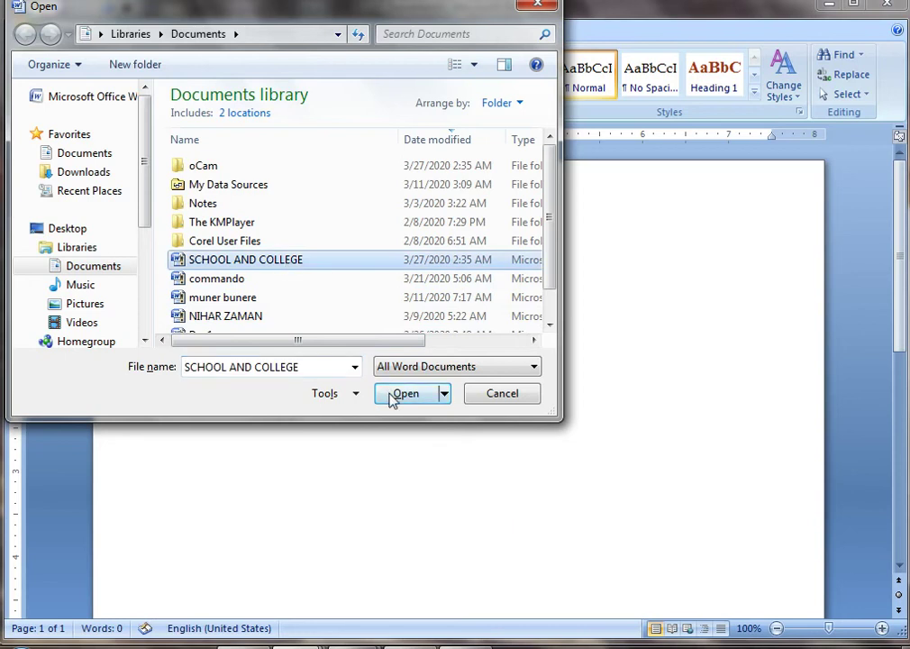
pyautogui.click(392, 395)
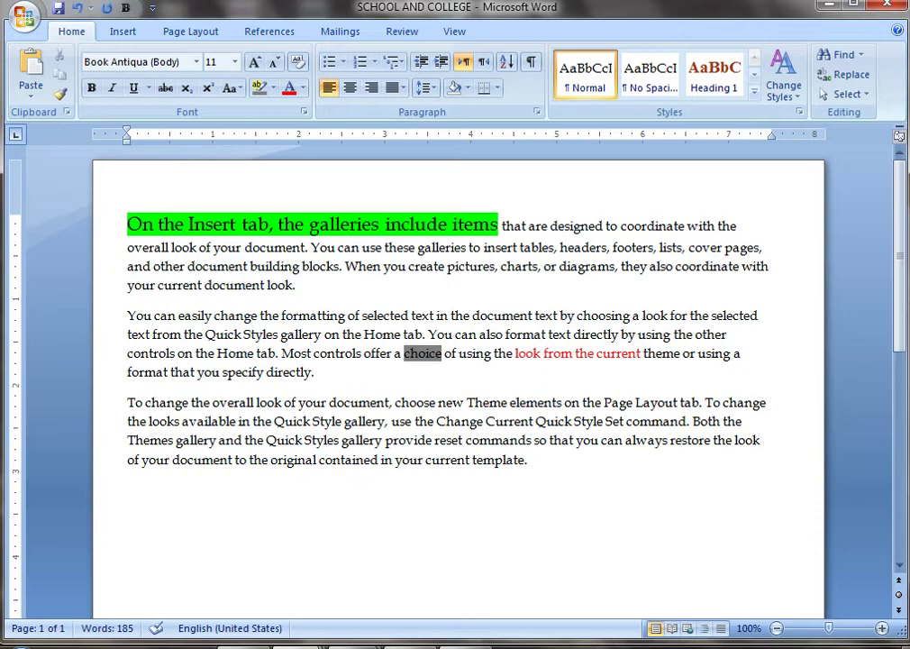
# - Append 'NEW DATA CREATE WRITE' and a period to the last paragraph, saving with Ctrl+S
pyautogui.write('NEW DATA CREATE WRITE')
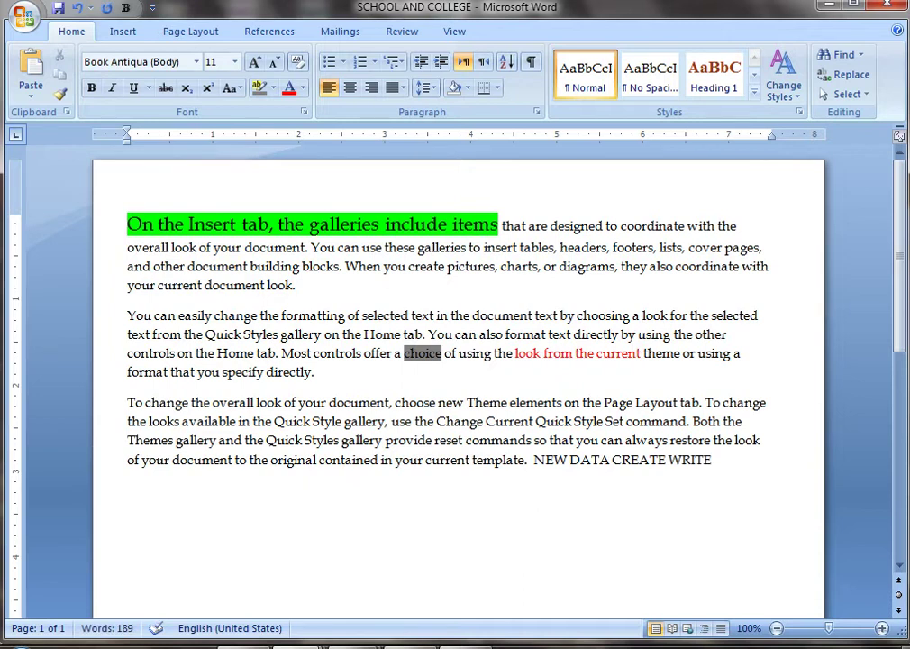
pyautogui.hotkey('ctrl', 's')
pyautogui.write('.')
pyautogui.click(21, 27)
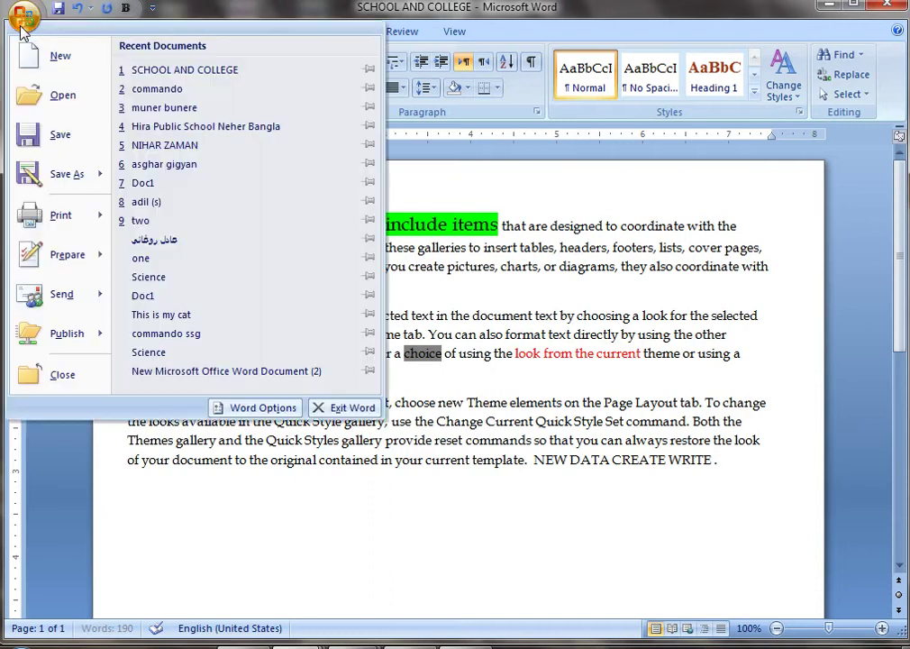
# - Save the edited document as a Word Macro-Enabled Document named 'COLLEGE DATA'
pyautogui.moveTo(63, 174)
pyautogui.click(755, 475)
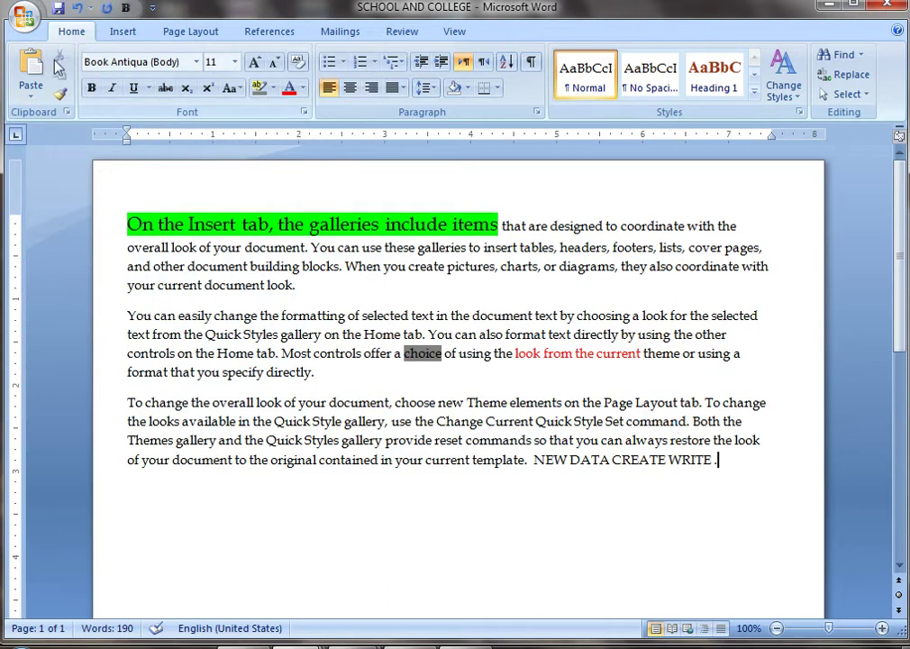
pyautogui.click(23, 16)
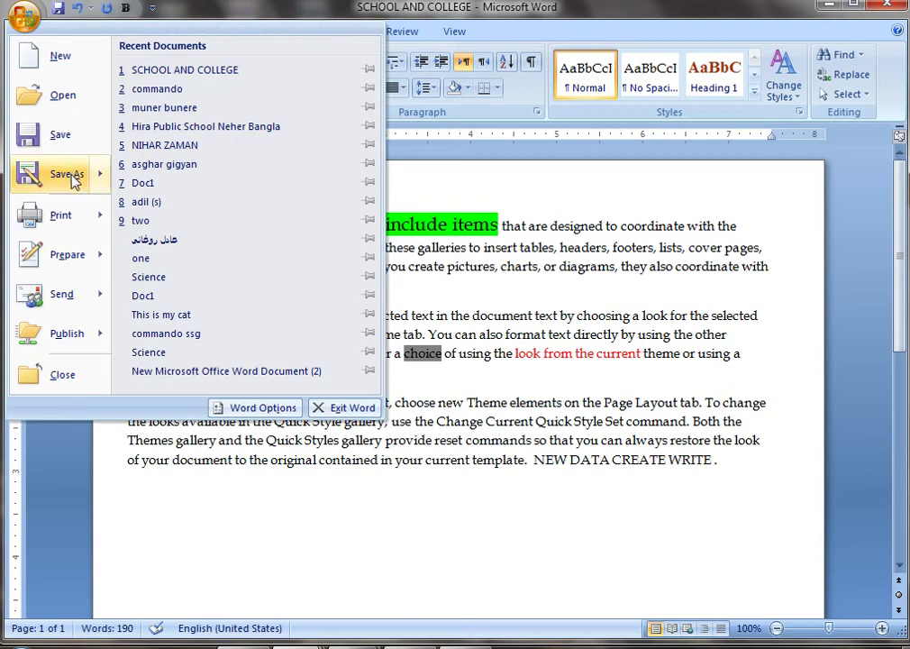
pyautogui.click(68, 176)
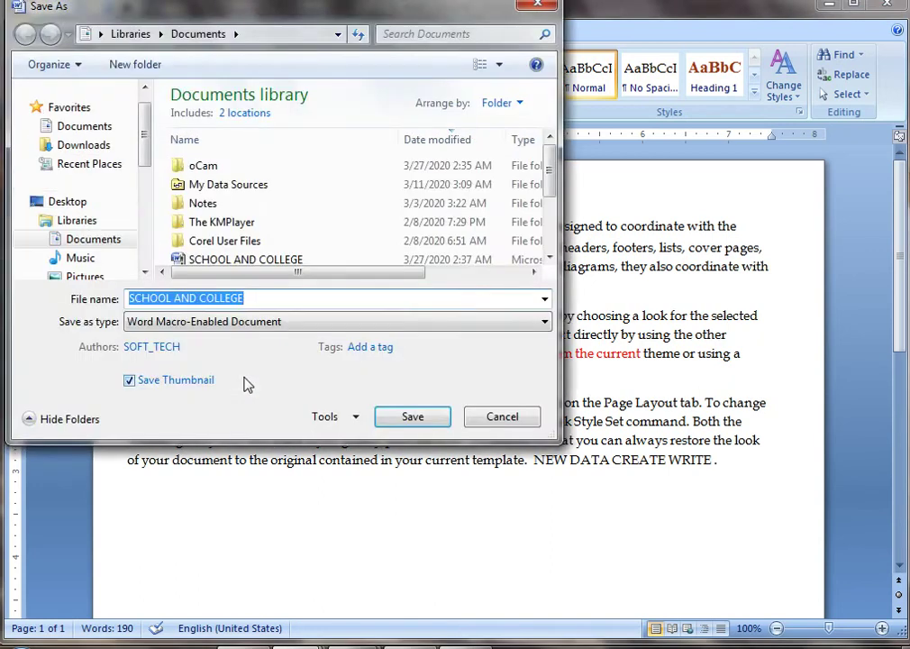
pyautogui.press('BackSpace')
pyautogui.write('COLLEGE DATA')
pyautogui.click(413, 418)
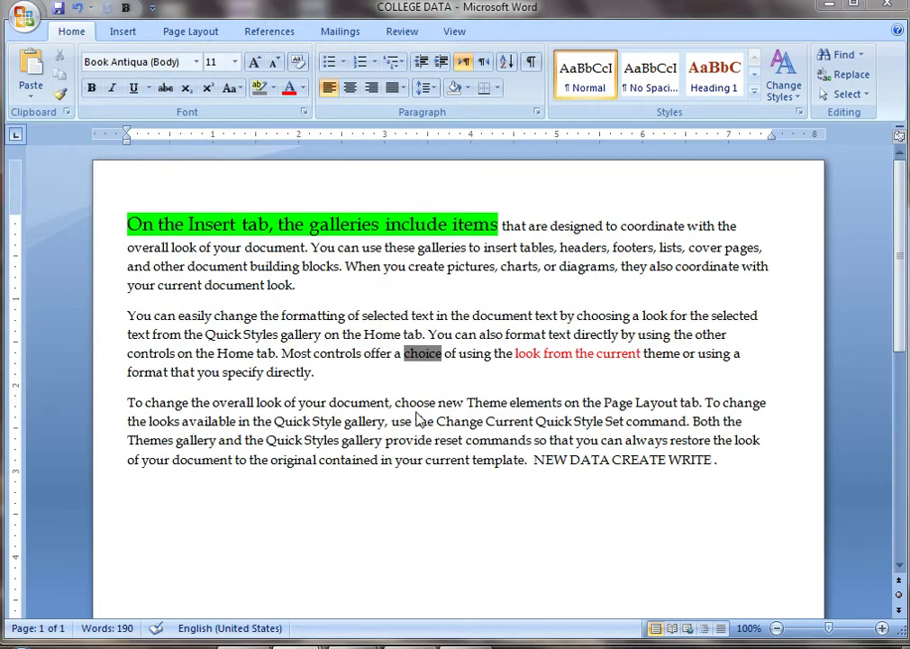
# - Open the COLLEGE DATA document from Documents
pyautogui.hotkey('ctrl', 'o')
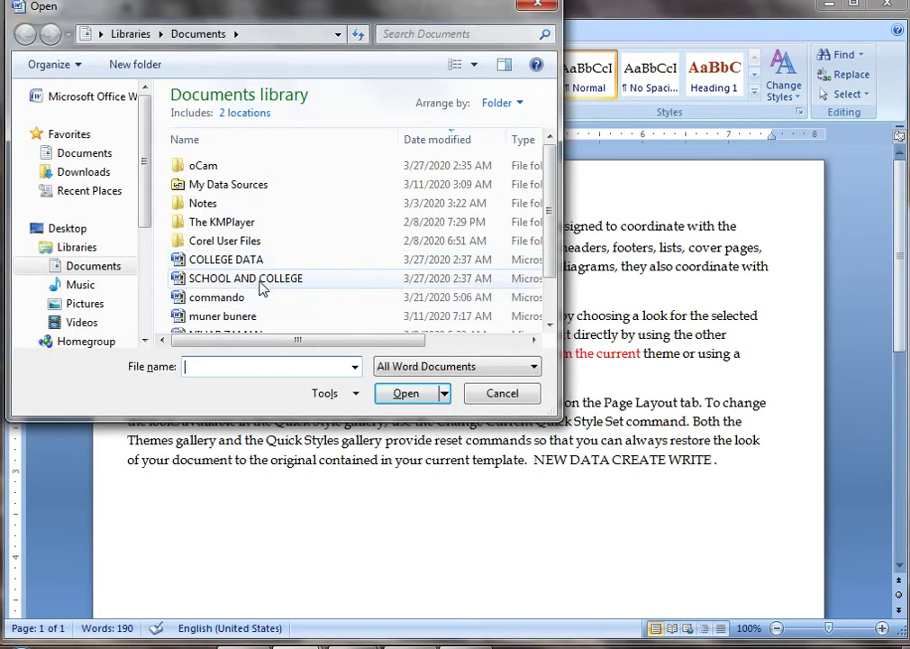
pyautogui.click(229, 259)
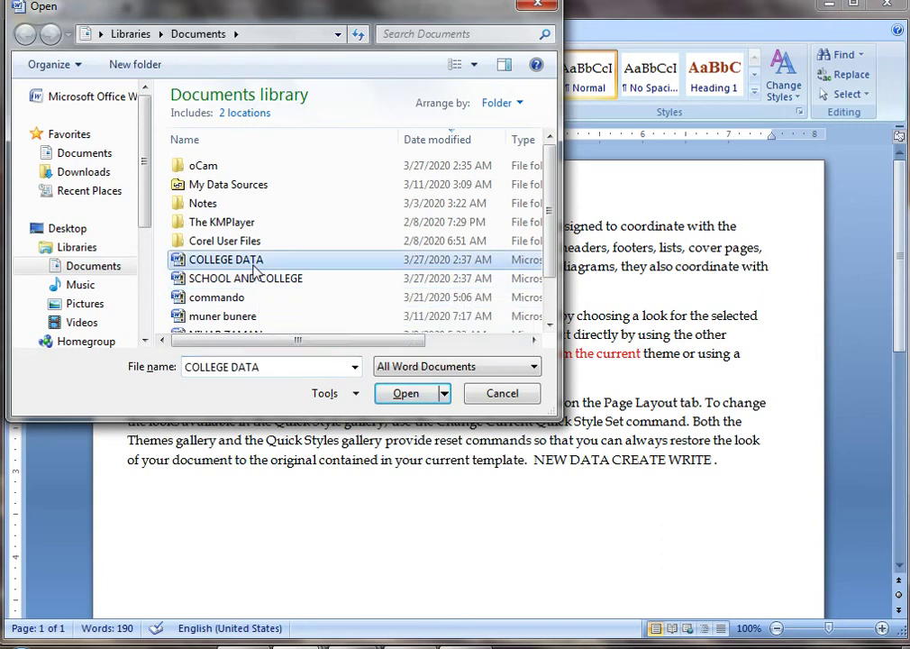
pyautogui.click(405, 394)
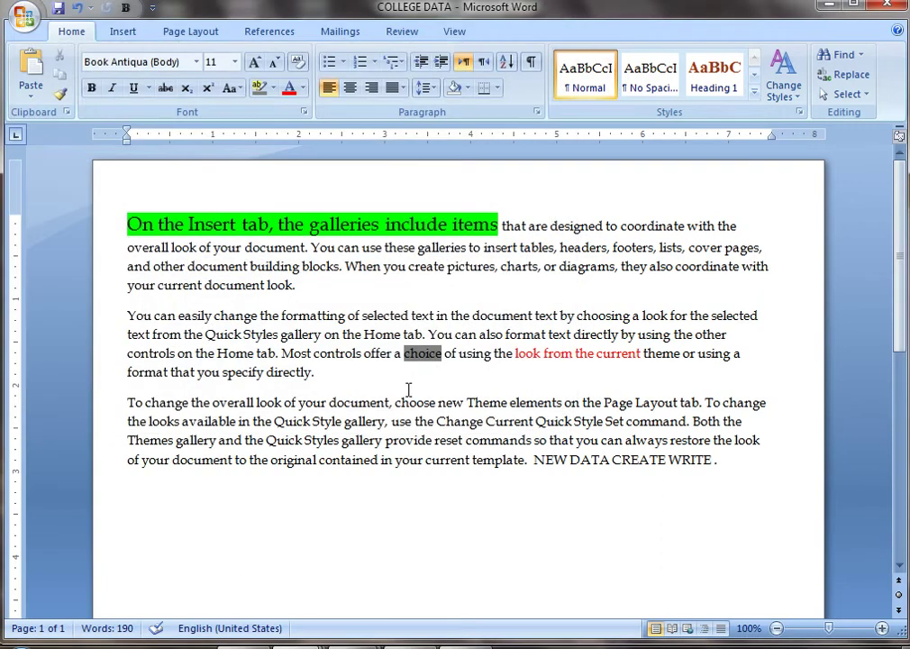
# - Start a new document, reopen SCHOOL AND COLLEGE, and place the cursor at the text's end
pyautogui.hotkey('ctrl', 'n')
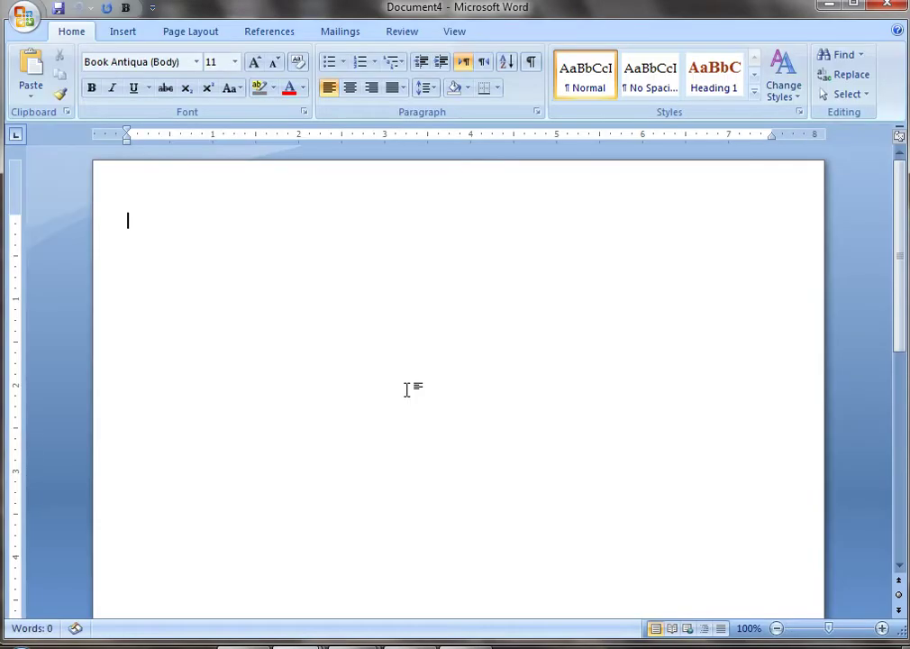
pyautogui.hotkey('ctrl', 'o')
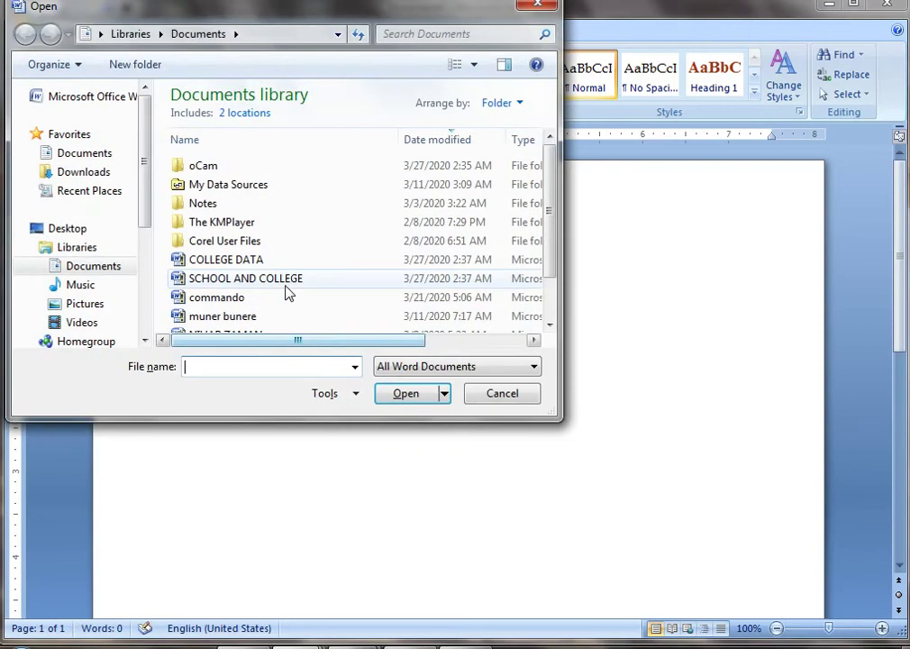
pyautogui.click(273, 285)
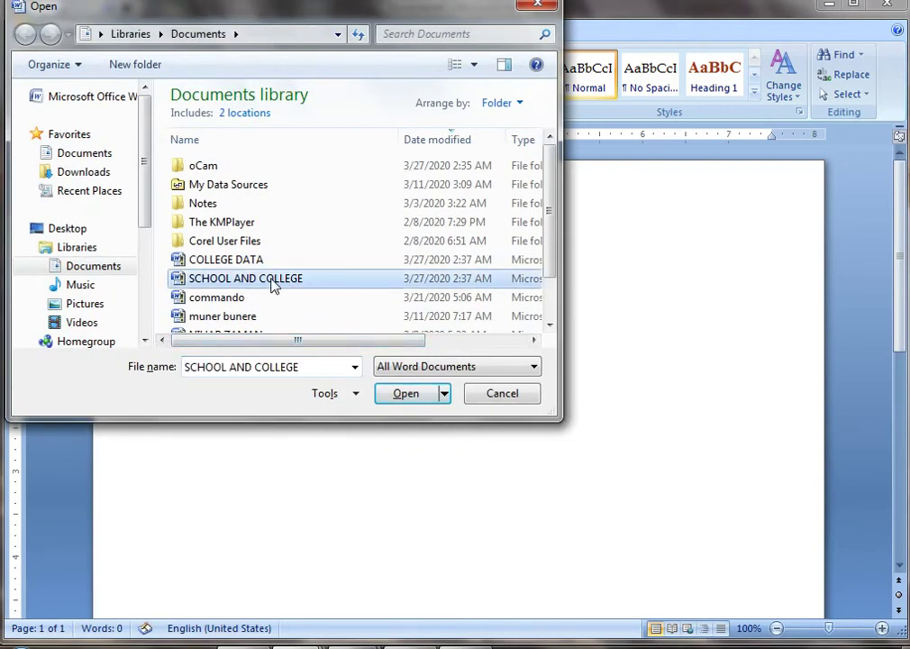
pyautogui.click(402, 393)
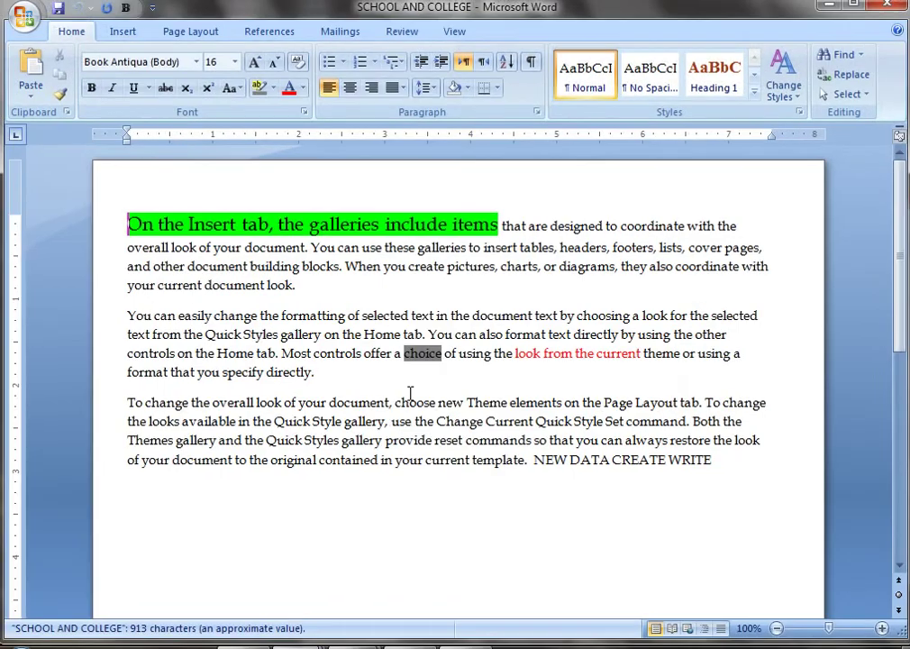
pyautogui.click(739, 475)
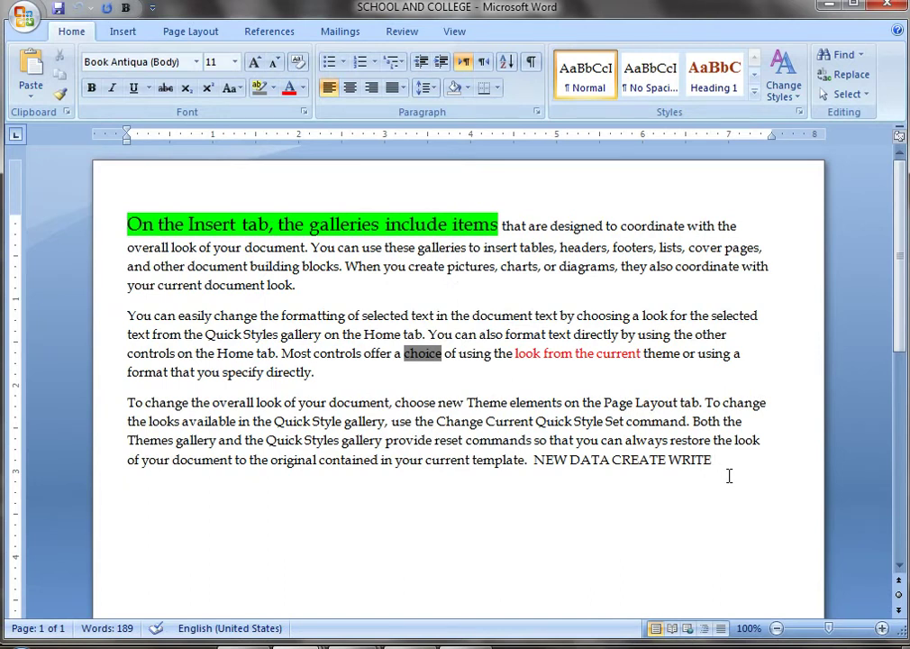
pyautogui.press('F12')
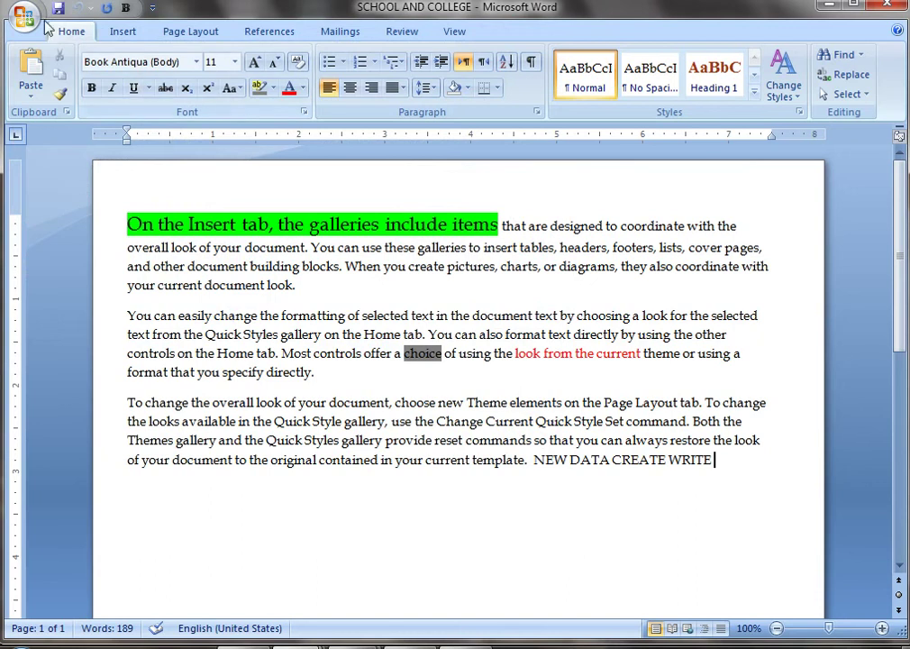
pyautogui.click(24, 16)
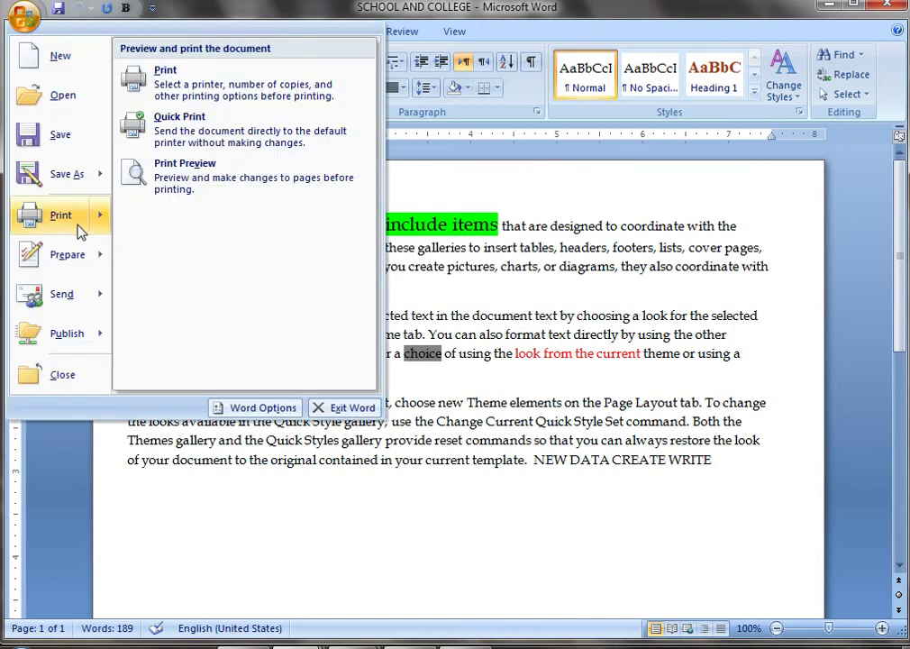
pyautogui.moveTo(60, 215)
pyautogui.click(79, 230)
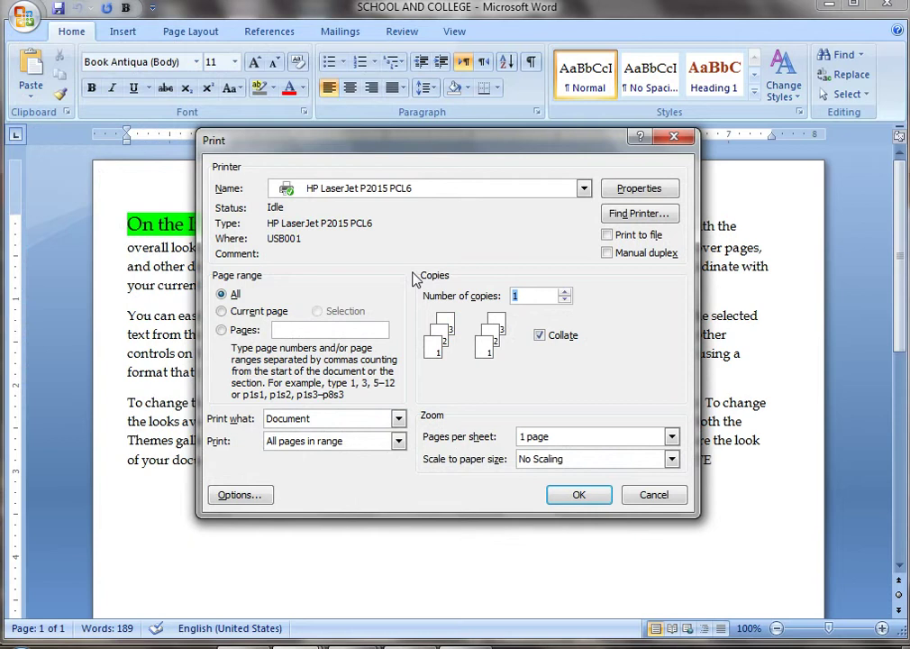
pyautogui.click(468, 193)
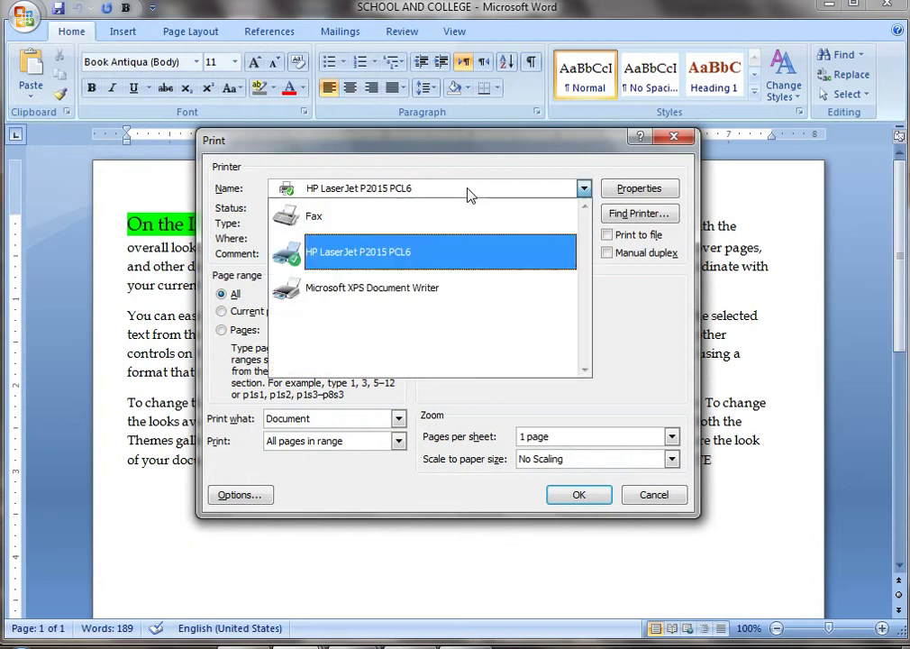
pyautogui.click(468, 193)
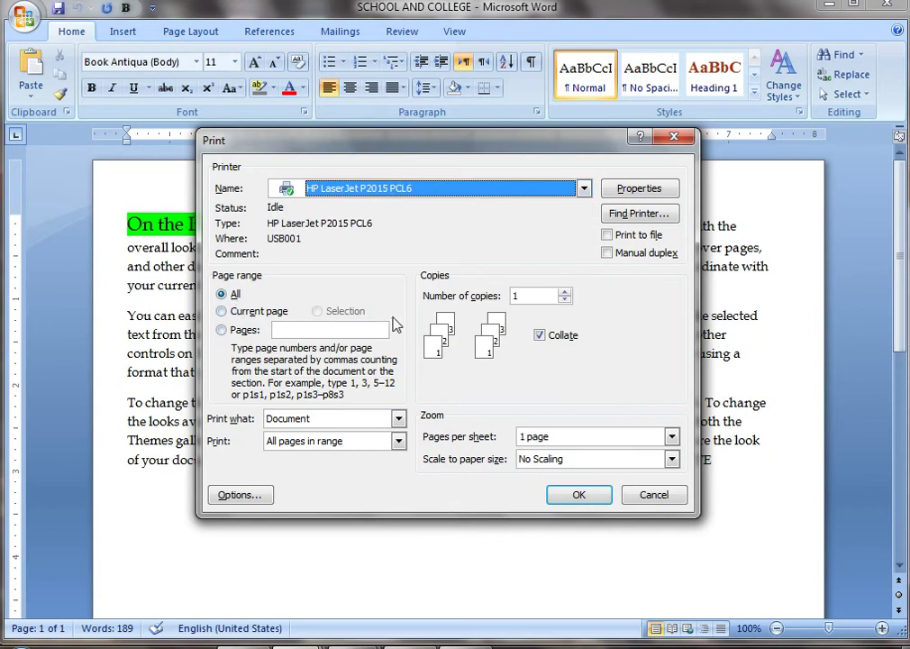
pyautogui.click(524, 297)
pyautogui.press('BackSpace')
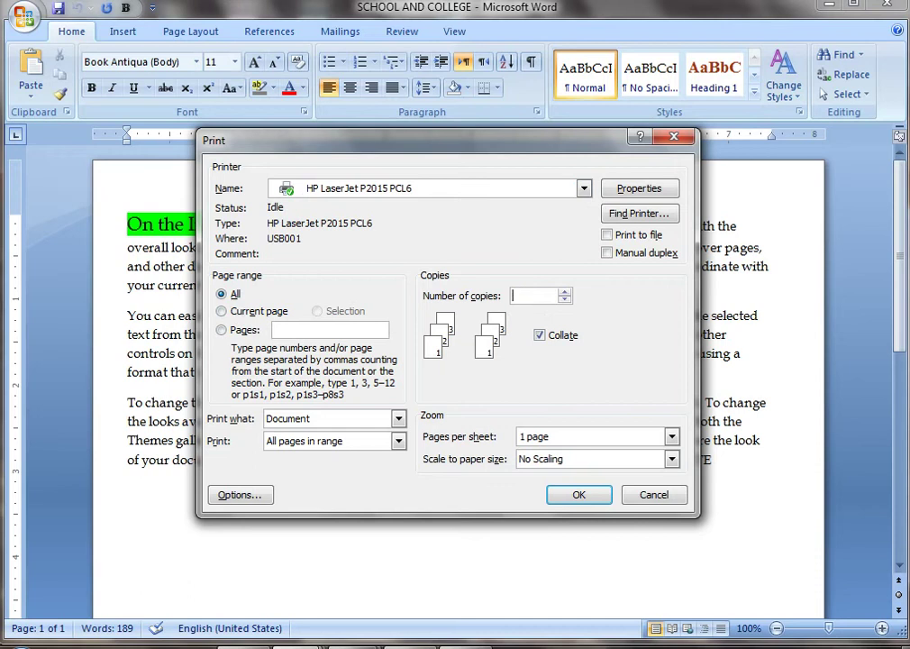
pyautogui.write('30')
pyautogui.click(650, 496)
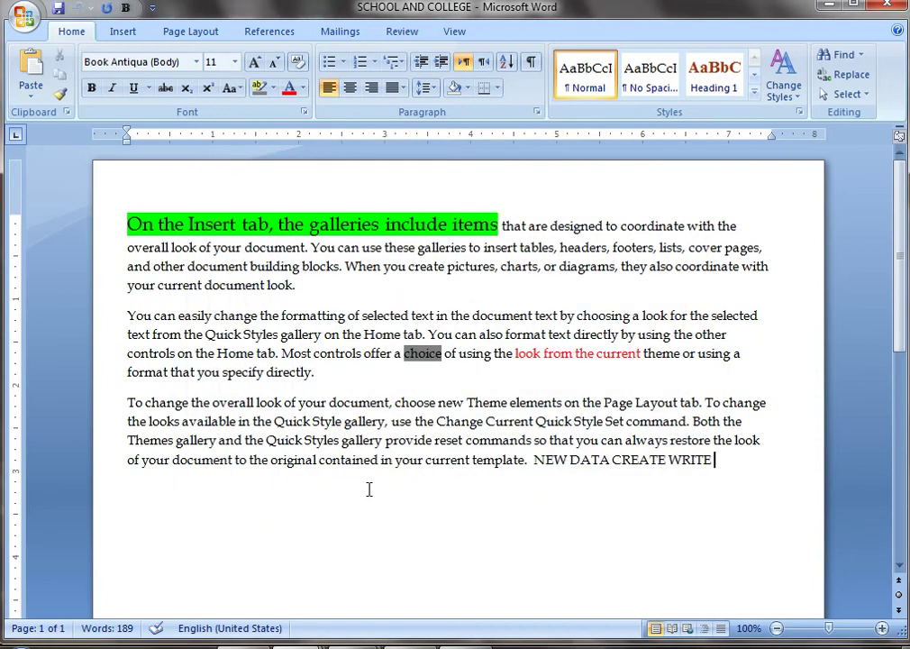
# - Insert a page break and type 'NEXT PAGE DSF SD F DS F SDF DS F DS' on the new page
pyautogui.hotkey('ctrl', 'Return')
pyautogui.write('NE')
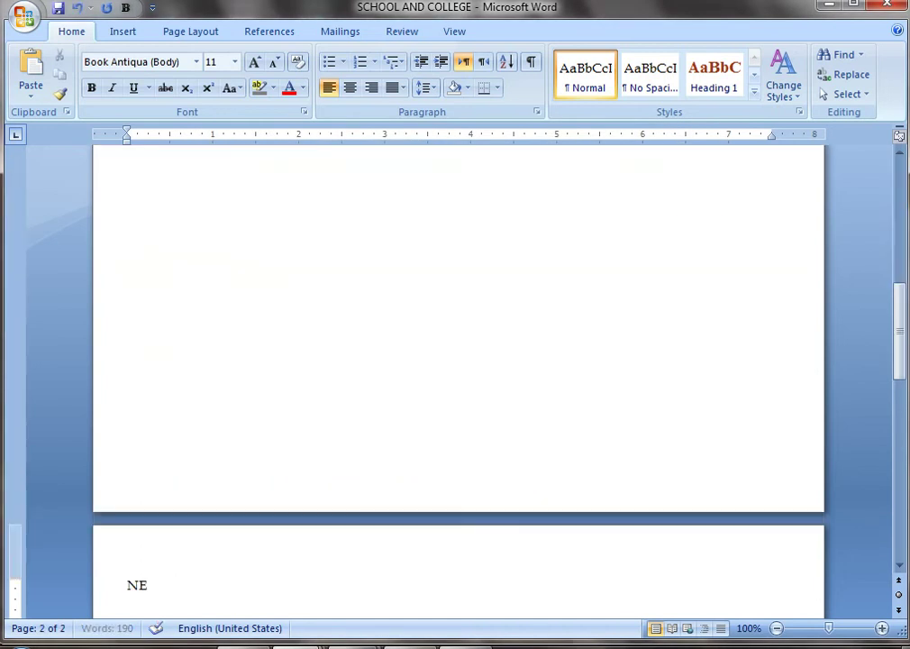
pyautogui.write('XT PAGE DSF SD F DS F')
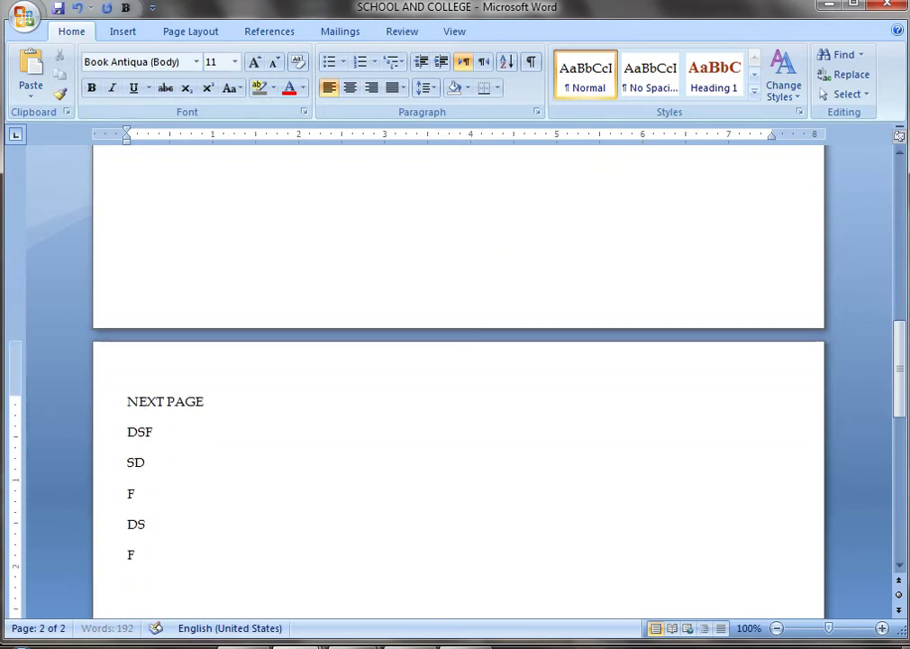
pyautogui.write(' SDF DS F DS')
pyautogui.press('Return')
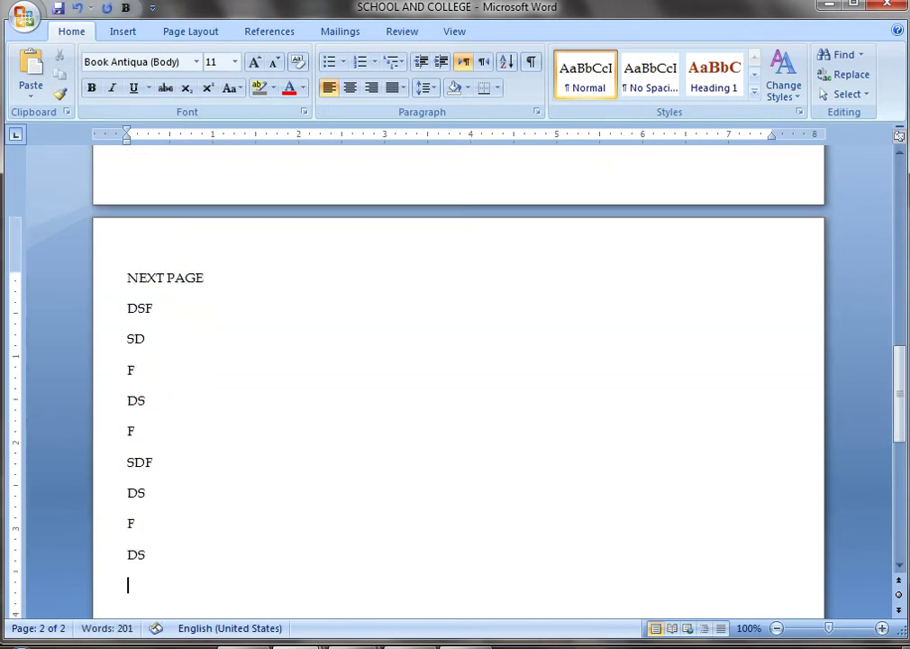
pyautogui.click(22, 15)
# - In the Print dialog, set 40 copies and the Current page range
pyautogui.click(90, 226)
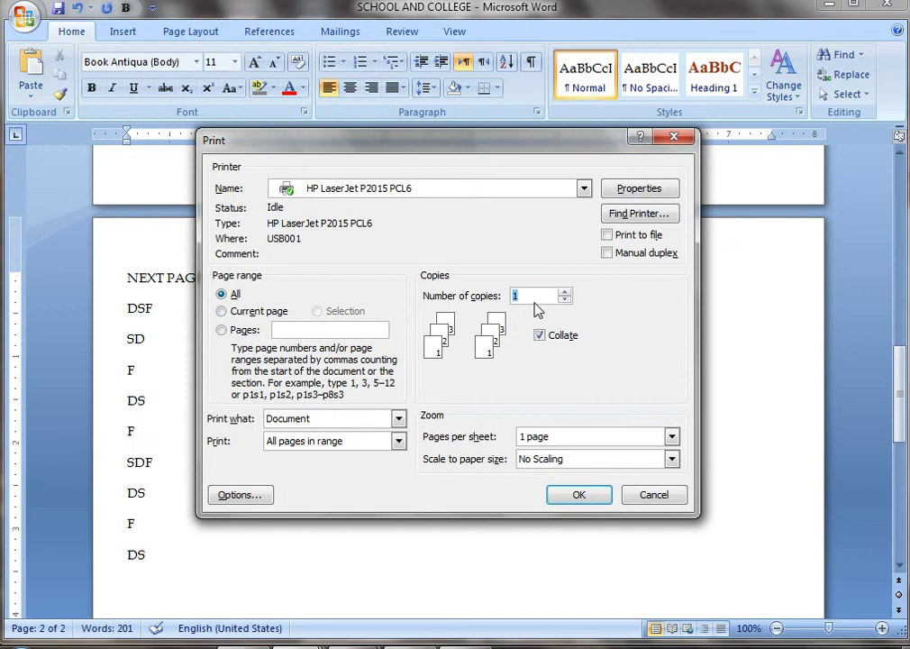
pyautogui.press('BackSpace')
pyautogui.write('40')
pyautogui.click(232, 303)
pyautogui.click(233, 312)
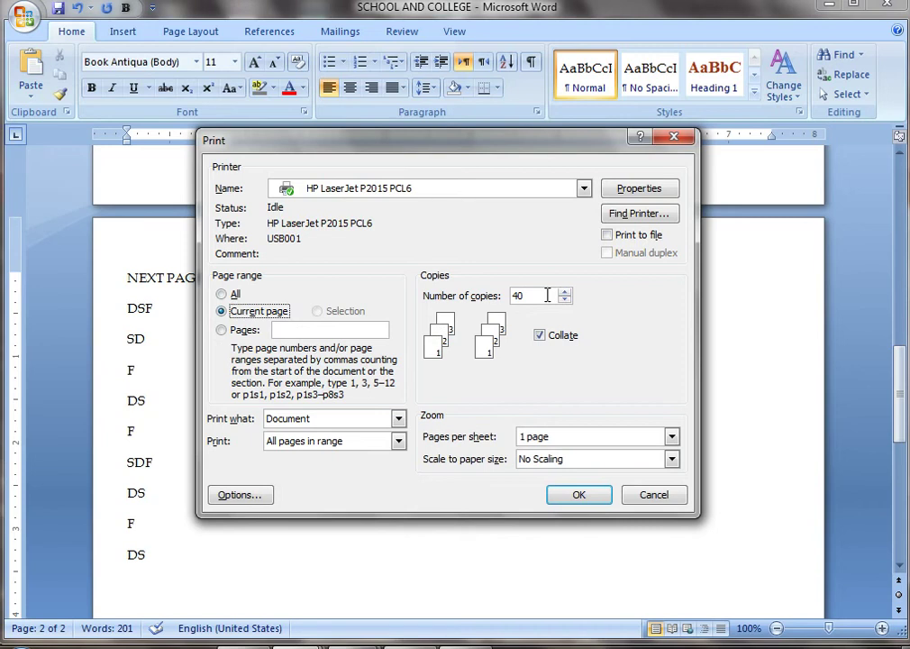
# - Try page ranges 1 and 2, then set 100 copies of all pages
pyautogui.click(221, 330)
pyautogui.write('1')
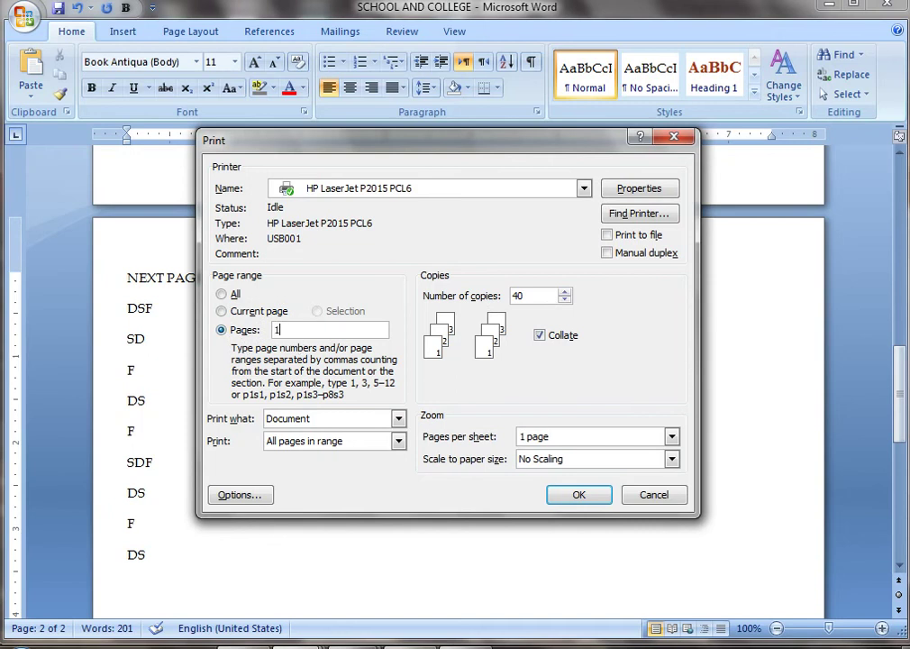
pyautogui.hotkey('alt', 'a')
pyautogui.hotkey('alt', 'g')
pyautogui.write('2')
pyautogui.press('BackSpace')
pyautogui.press('BackSpace')
pyautogui.write('1')
pyautogui.write('00')
pyautogui.click(290, 330)
pyautogui.click(221, 294)
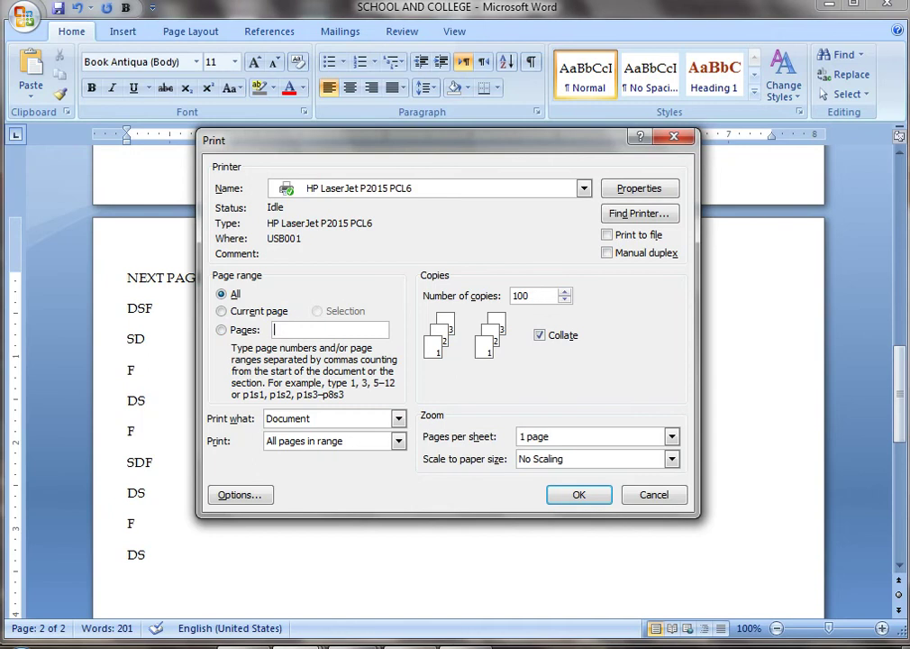
# - Toggle Collate and Manual duplex, leaving Collate on and Manual duplex off
pyautogui.click(549, 340)
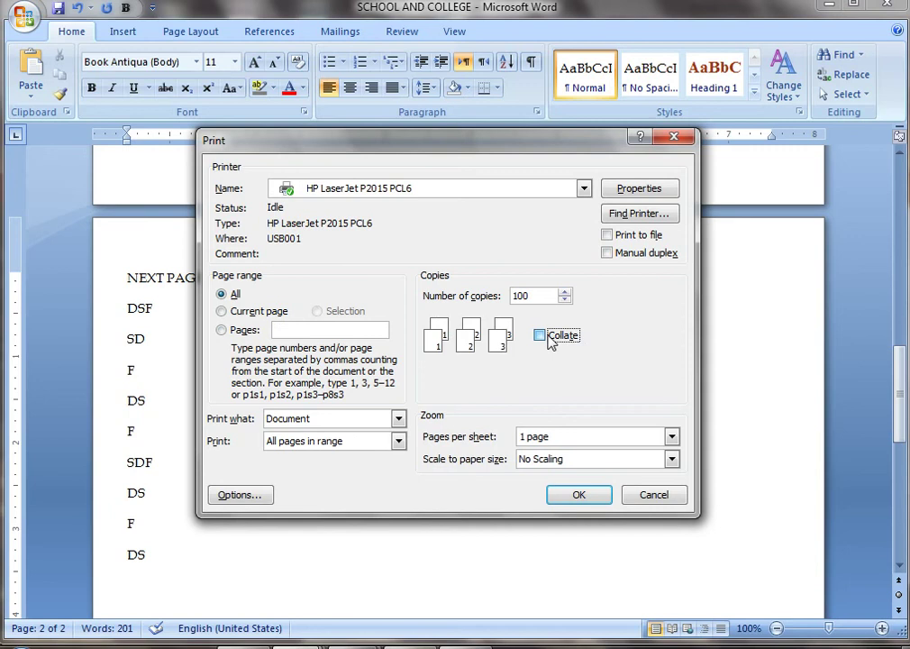
pyautogui.click(550, 340)
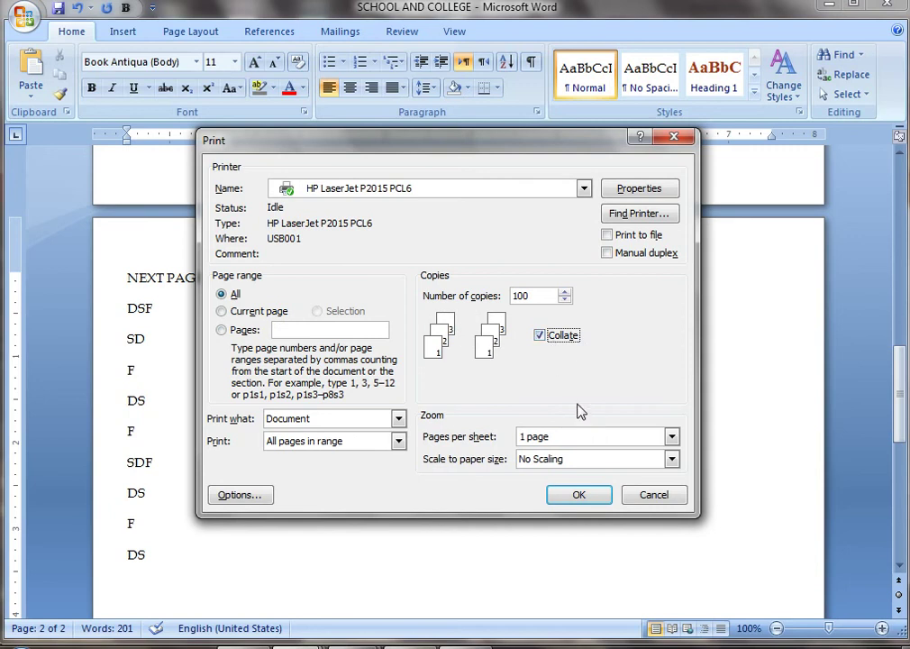
pyautogui.click(619, 256)
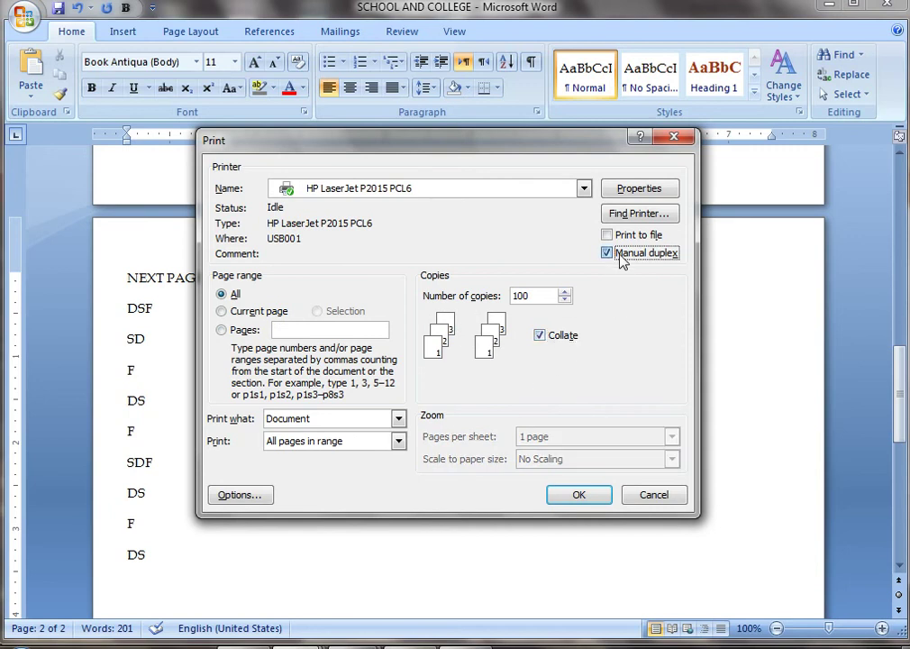
pyautogui.click(619, 256)
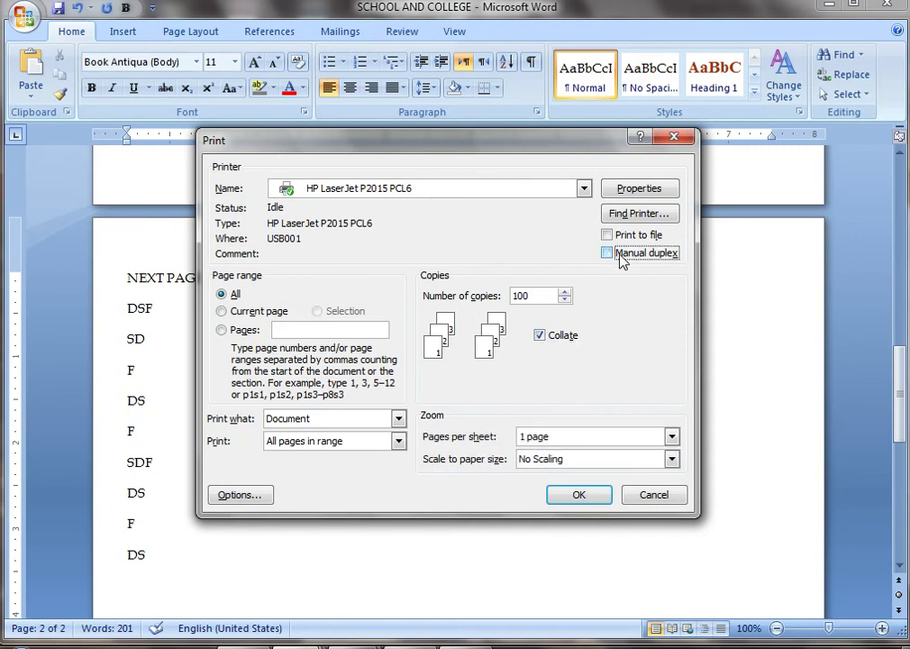
# - Check the Print what list, keep Document, and view the odd/even Print choices
pyautogui.click(399, 419)
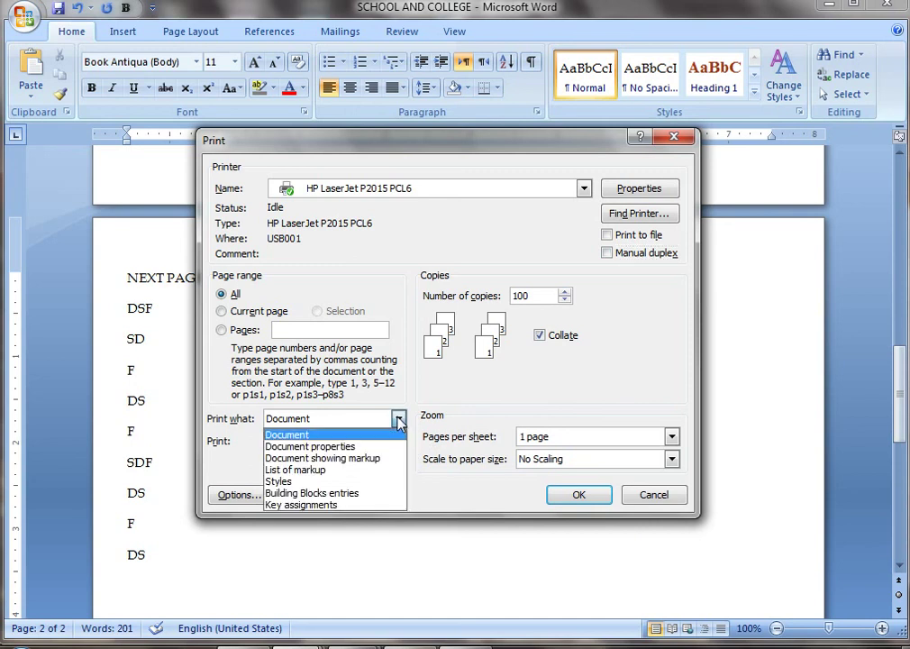
pyautogui.click(399, 422)
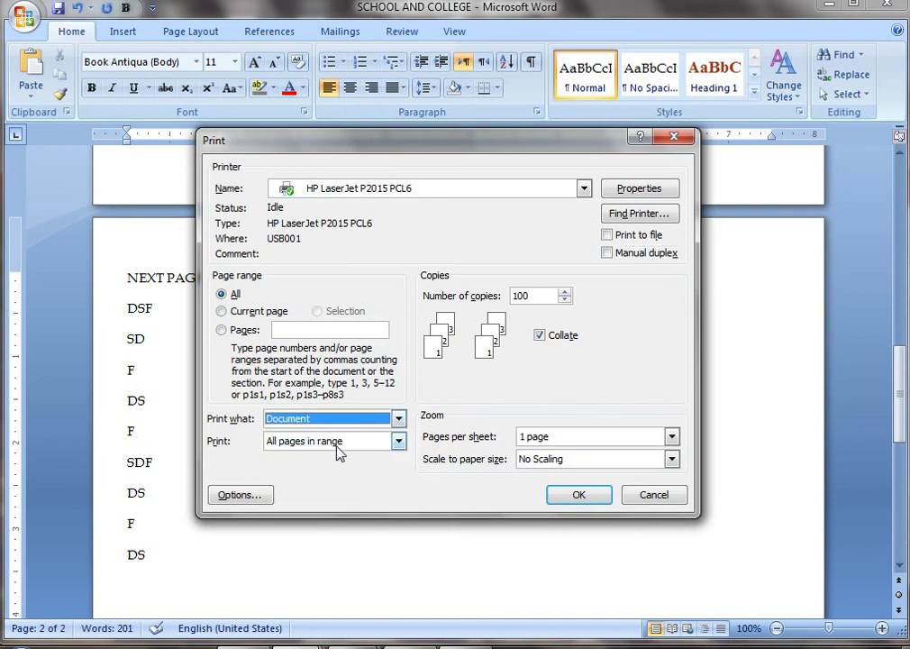
pyautogui.click(359, 446)
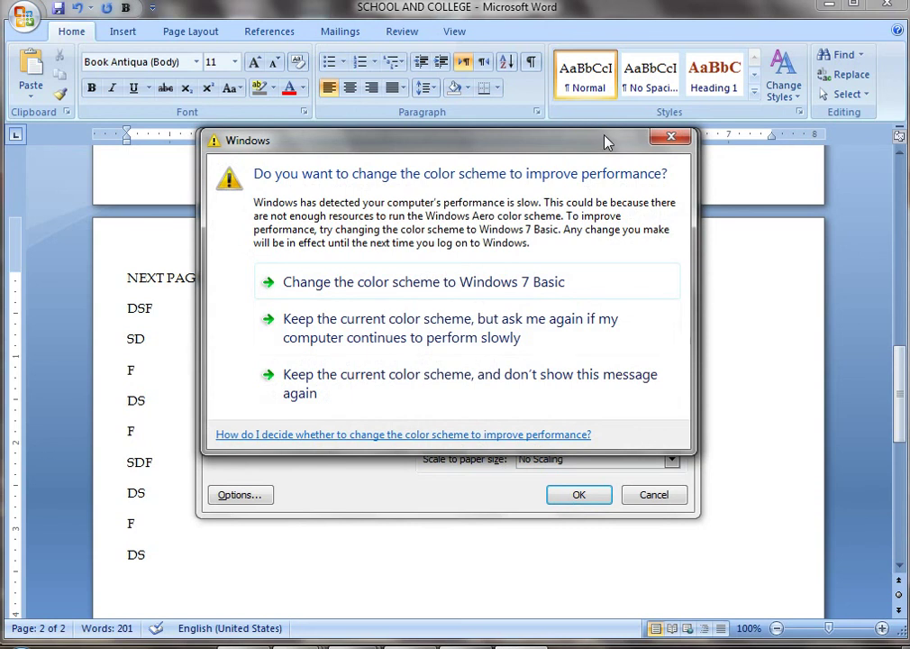
pyautogui.moveTo(604, 140)
pyautogui.mouseDown()
pyautogui.moveTo(554, 501)
pyautogui.moveTo(516, 645)
pyautogui.mouseUp()
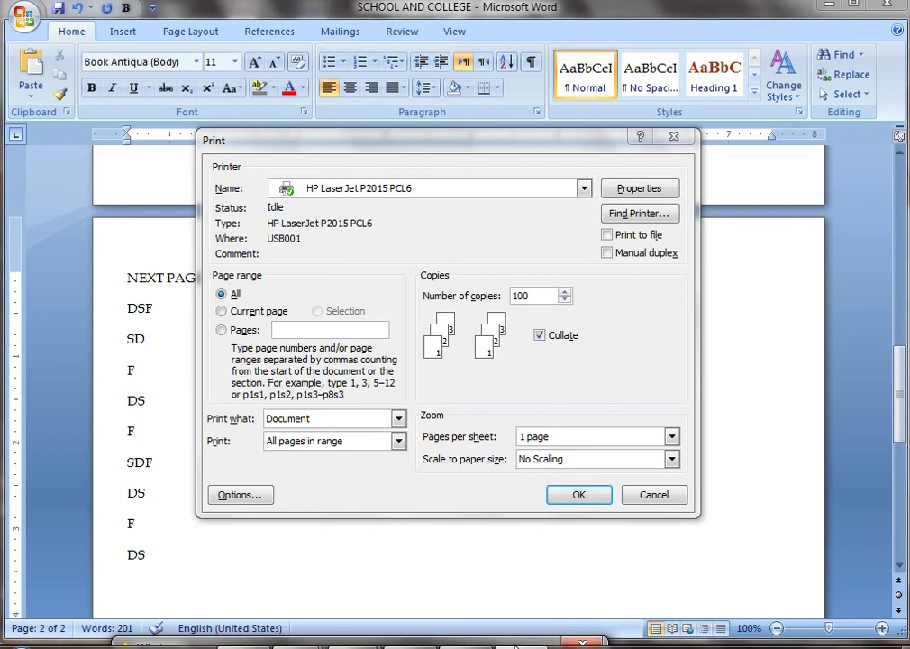
pyautogui.click(399, 443)
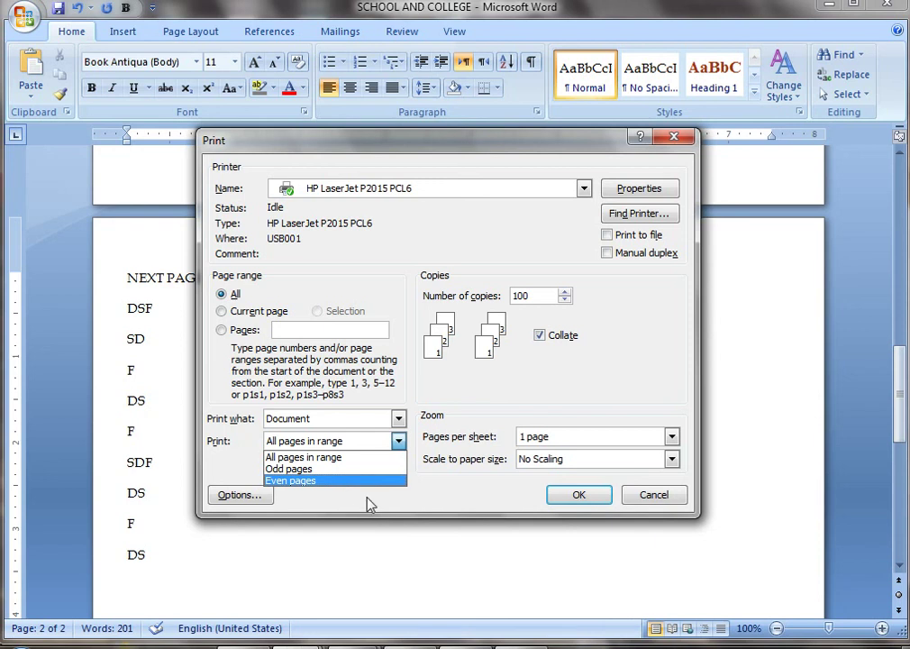
pyautogui.click(368, 505)
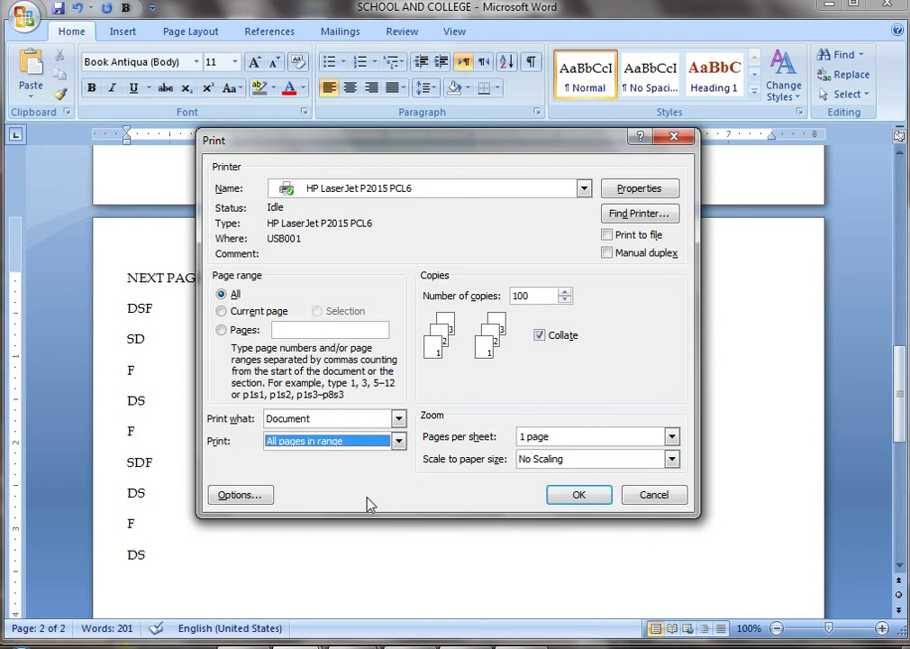
pyautogui.click(398, 443)
pyautogui.click(400, 448)
pyautogui.click(635, 191)
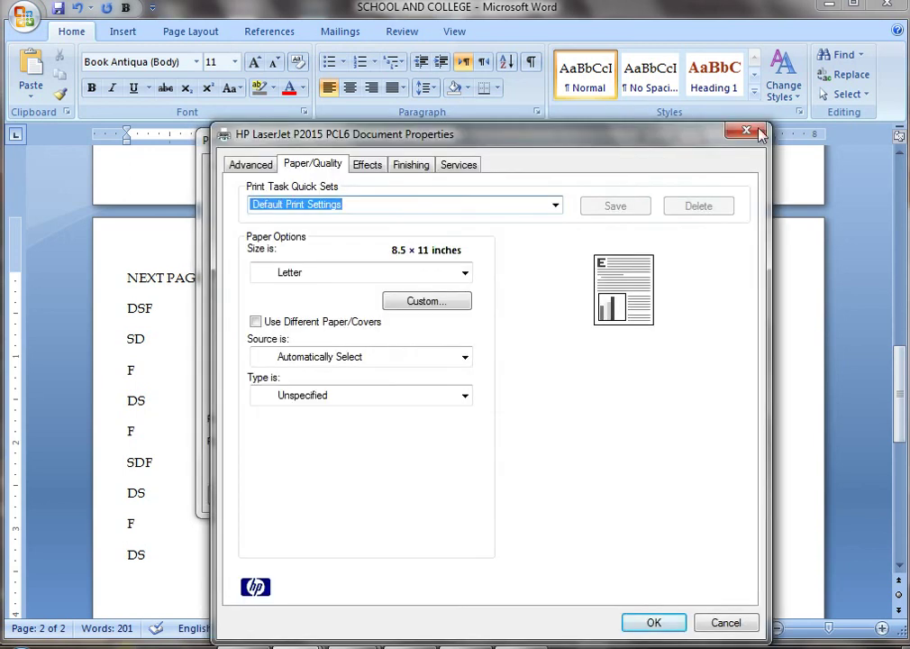
# - Cancel printer properties and Print twice without printing, then open the promo image in Photo Viewer
pyautogui.click(761, 128)
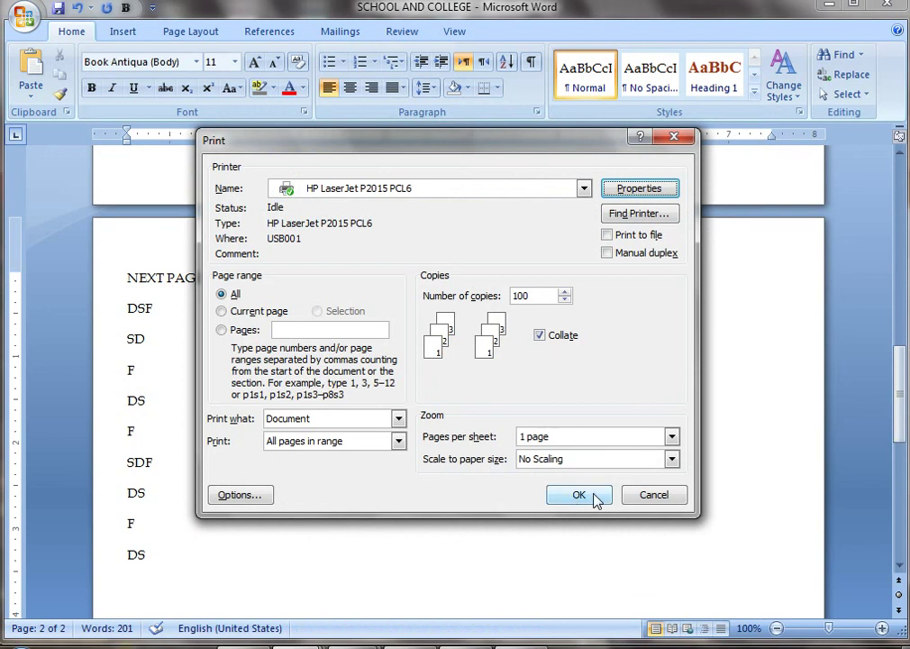
pyautogui.click(657, 493)
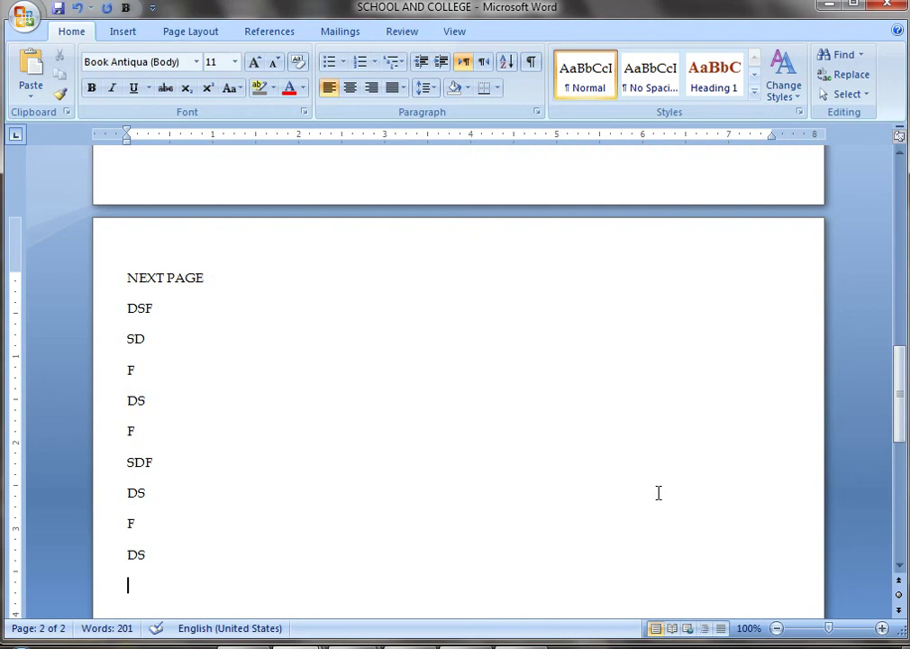
pyautogui.hotkey('ctrl', 'p')
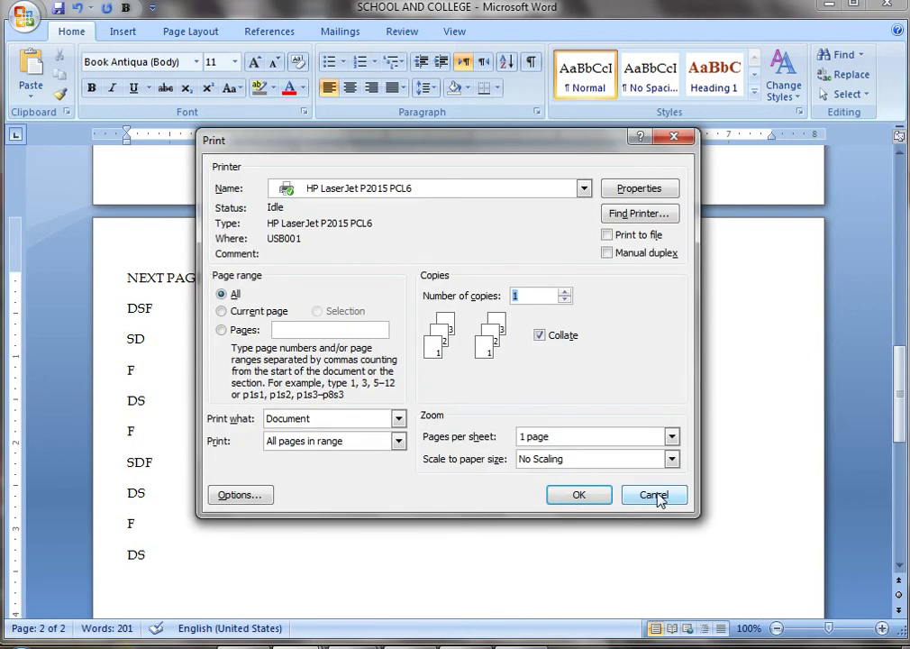
pyautogui.click(656, 496)
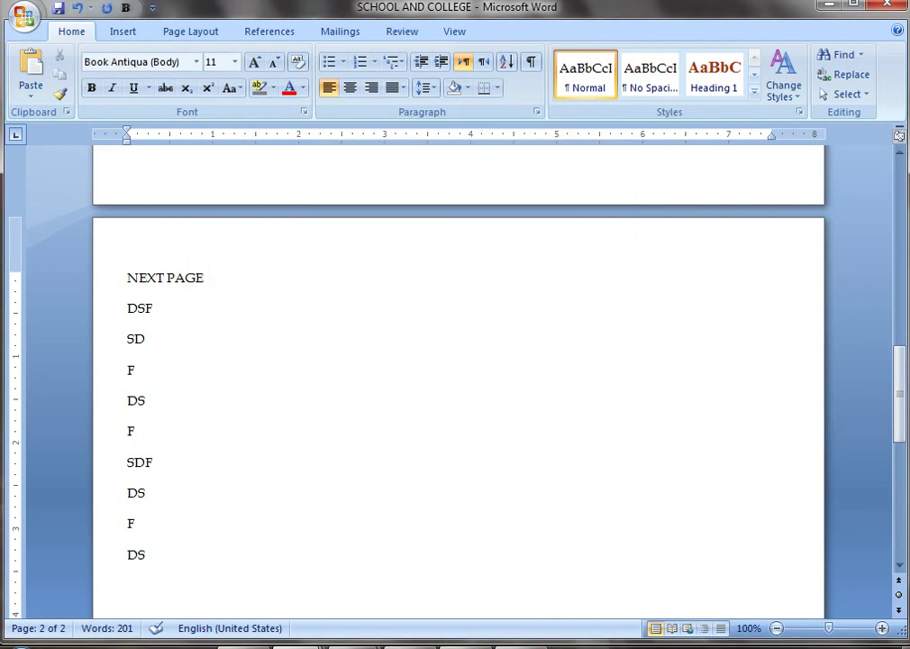
pyautogui.click(368, 437)
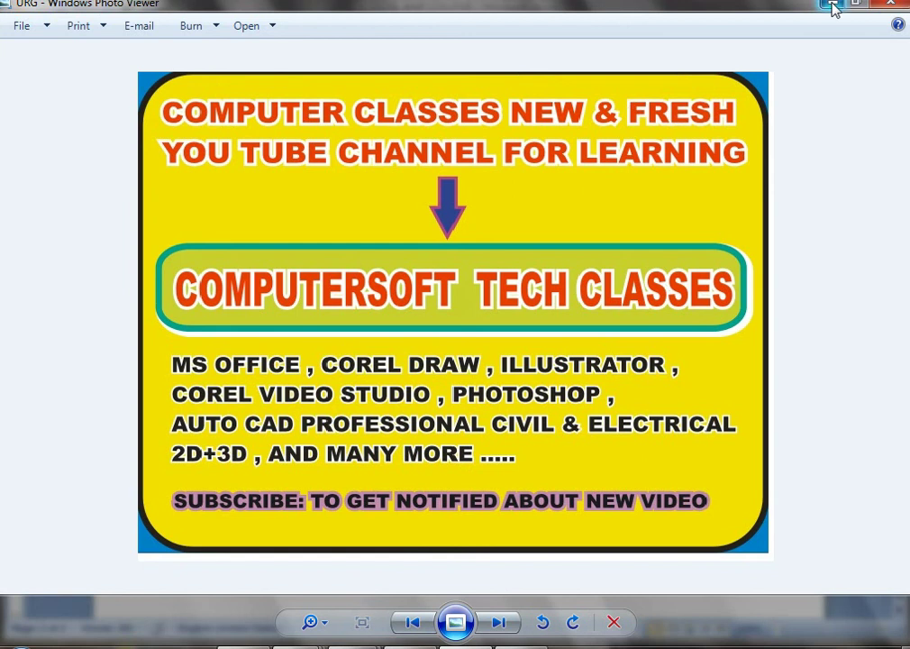
pyautogui.click(831, 5)
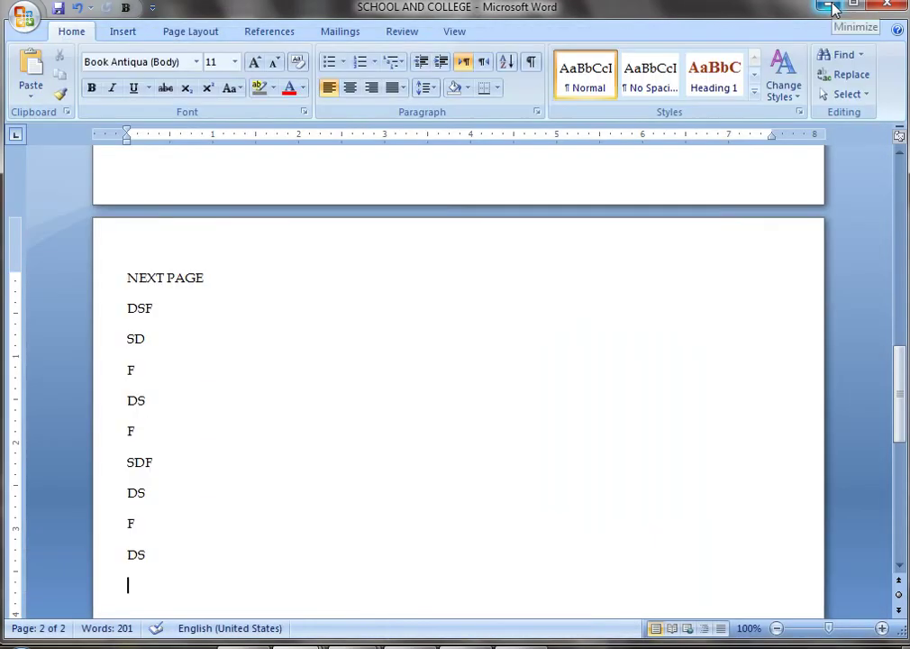